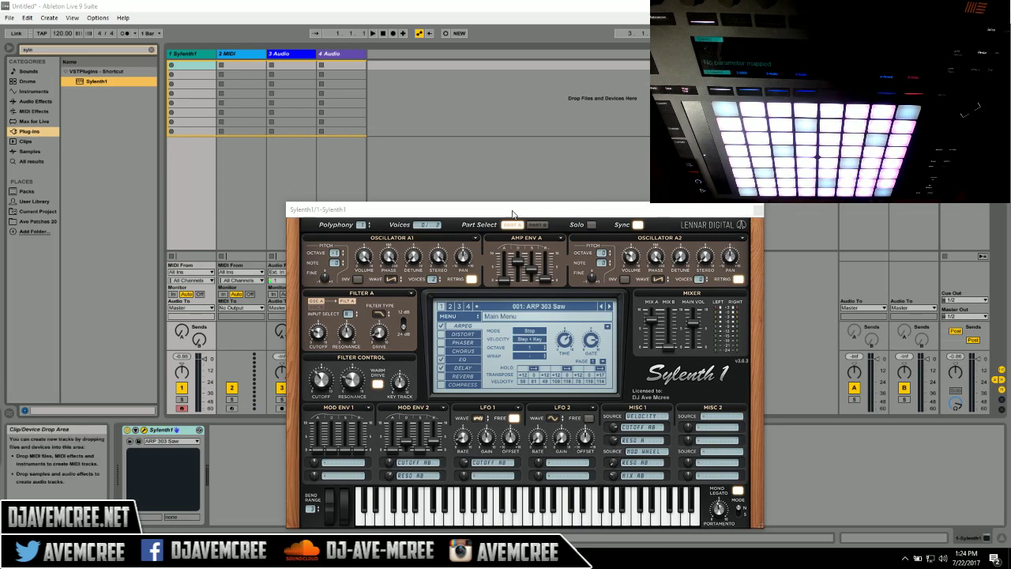
Change the Sylenth1 interface skin to Apox, and switch it to the Classic skin
click(466, 319)
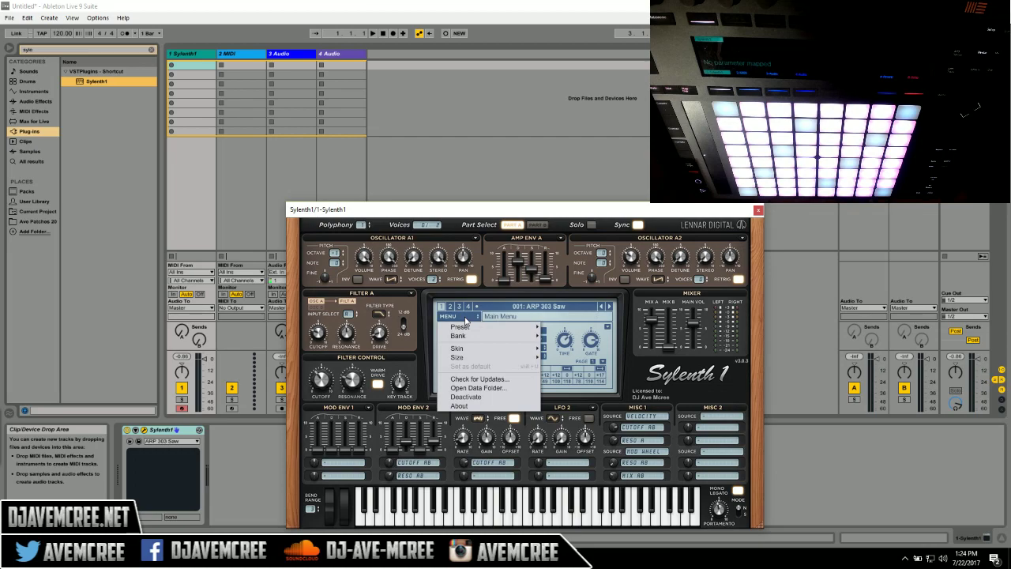
mouse_move(470, 349)
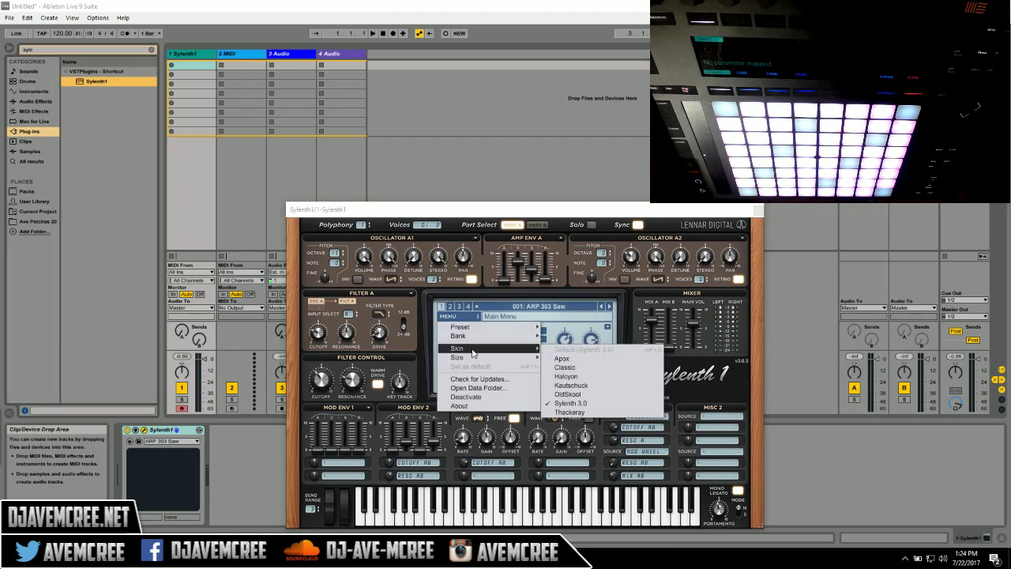
click(557, 356)
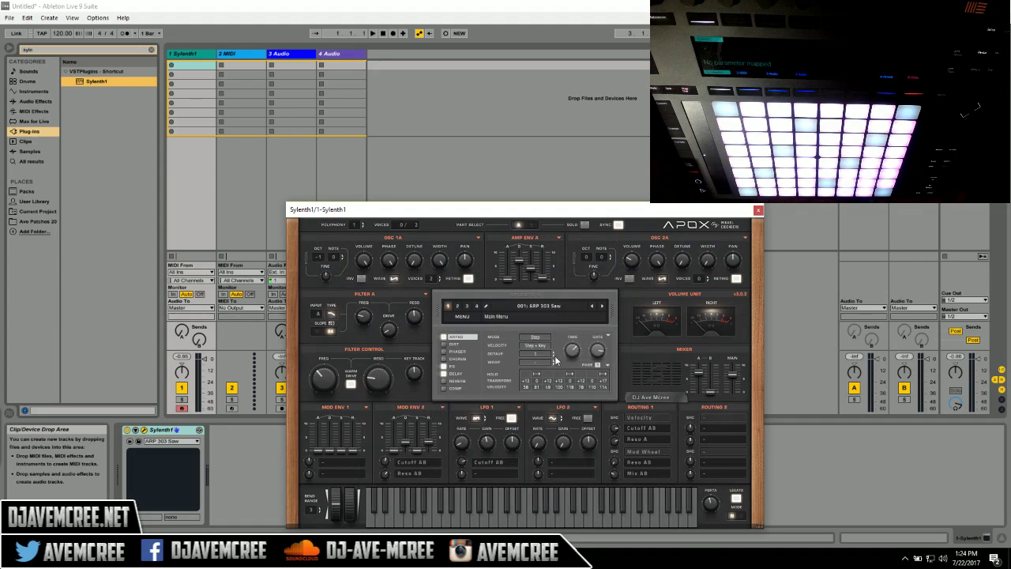
click(466, 317)
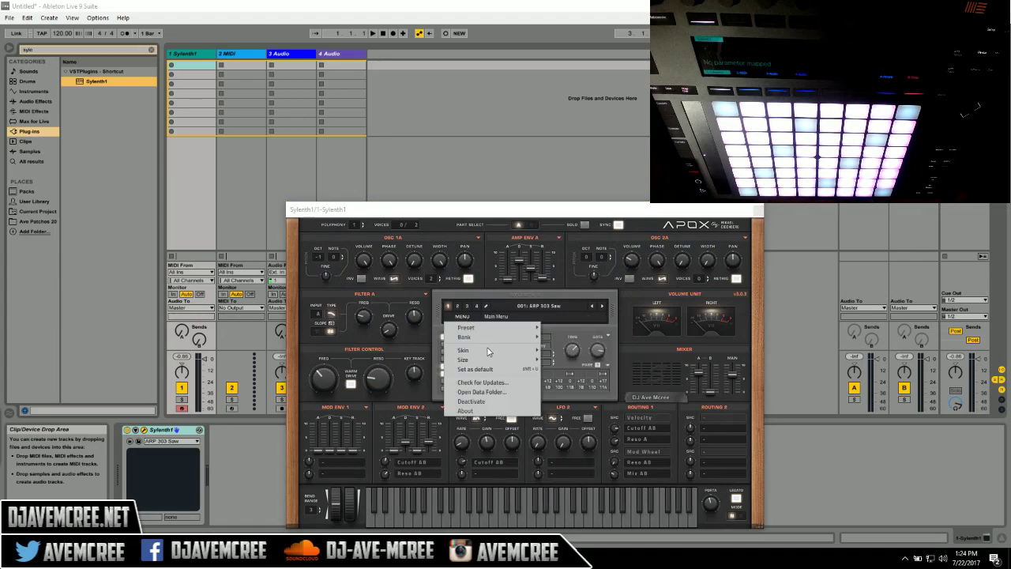
mouse_move(489, 350)
click(598, 370)
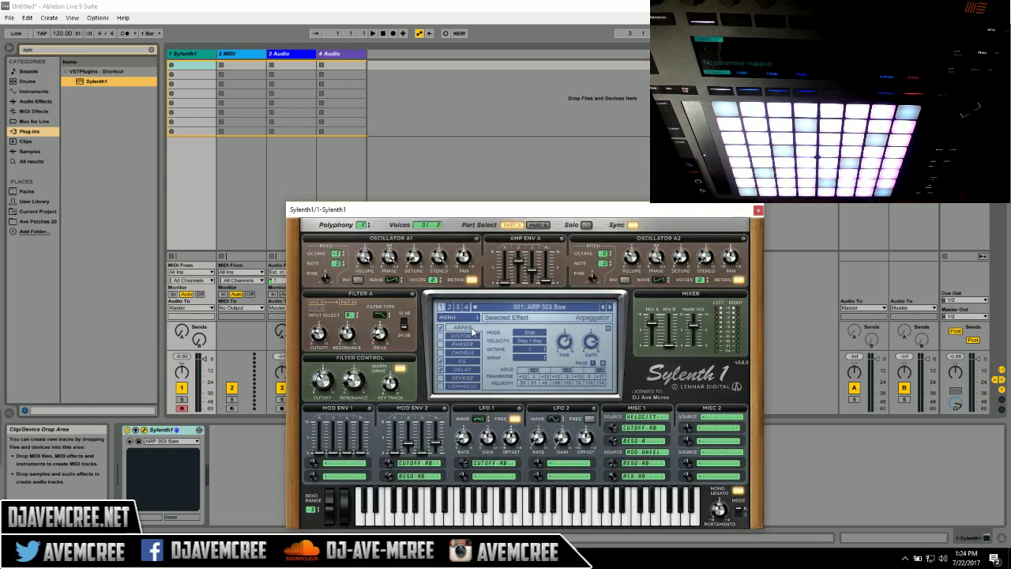
Try the Halcyon skin on the synth, and replace it with the Kautschuck skin
click(460, 319)
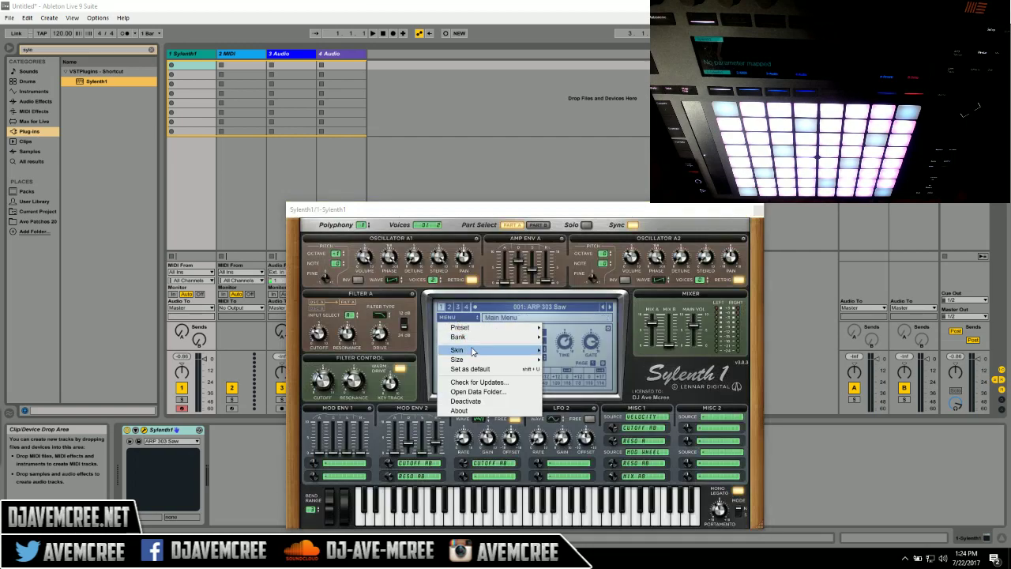
mouse_move(467, 351)
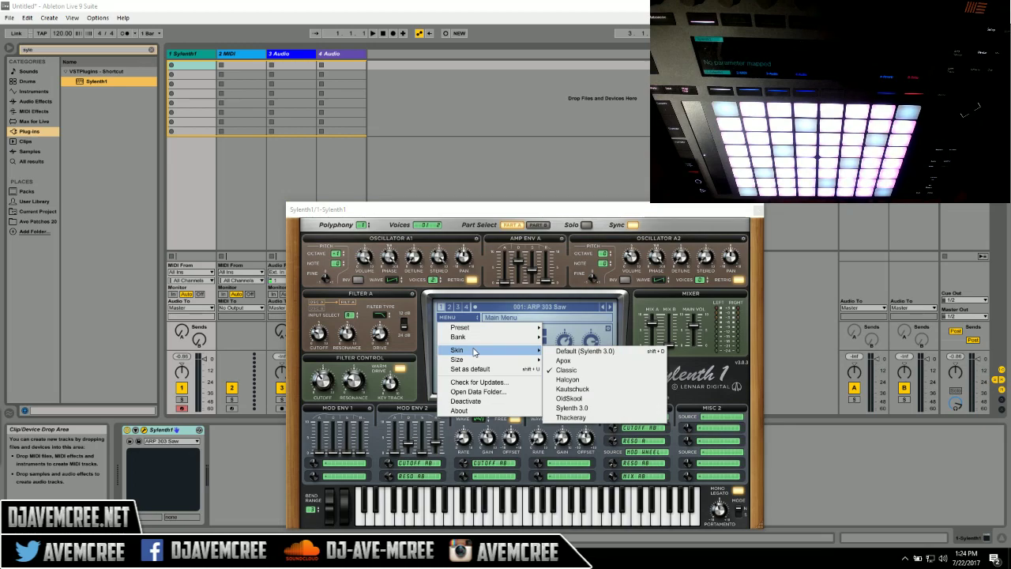
click(570, 379)
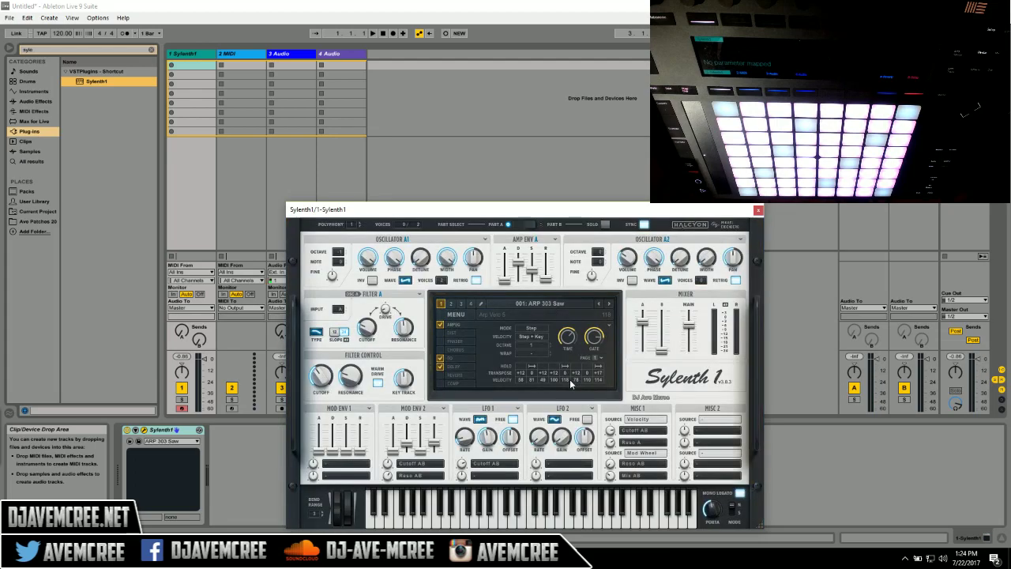
click(465, 316)
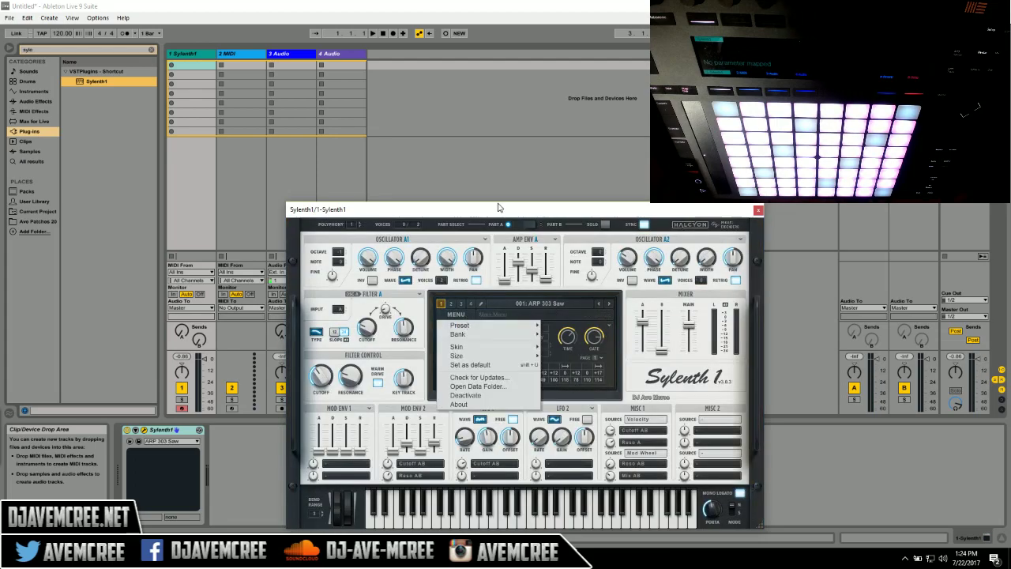
click(466, 239)
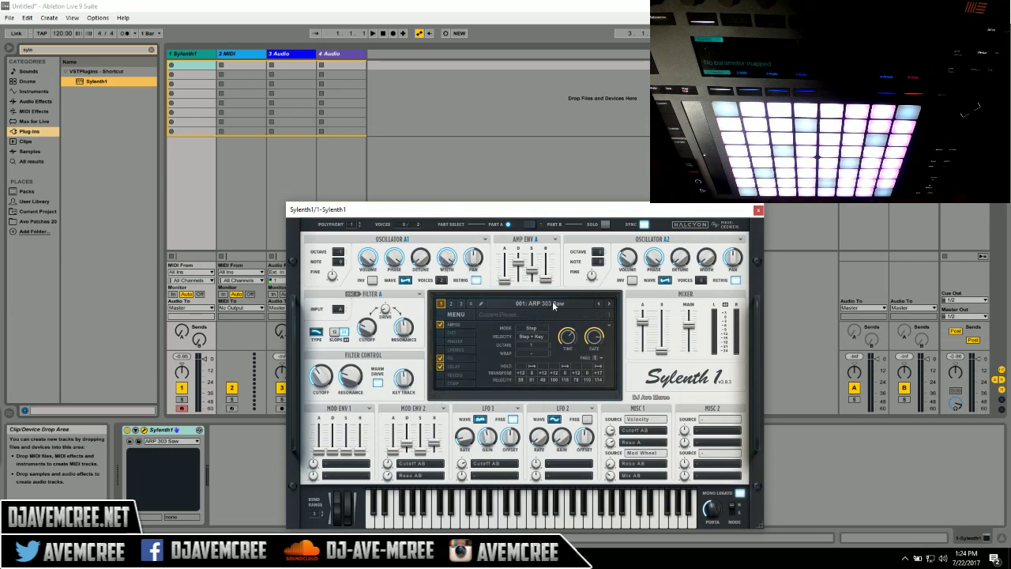
click(456, 314)
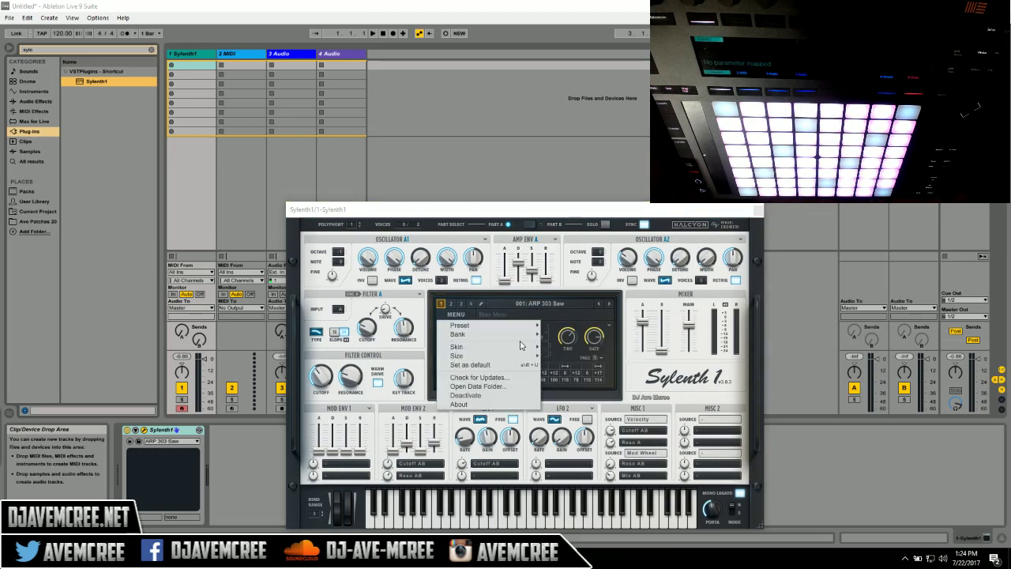
mouse_move(500, 349)
click(572, 383)
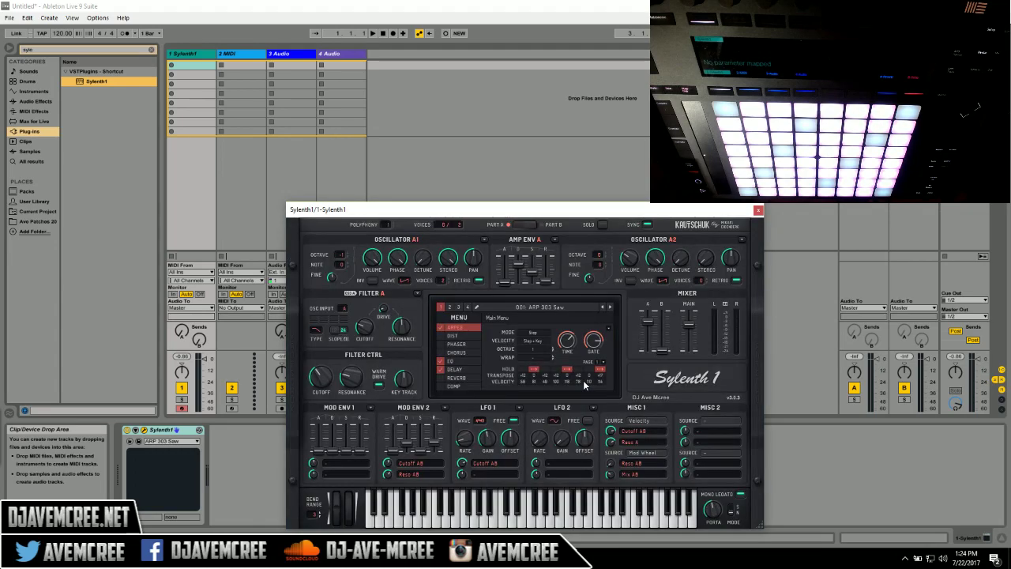
Step forward through the presets to 003: ARP 303 Drive, and load preset 020: ARP Twisted Mind
click(611, 308)
click(611, 308)
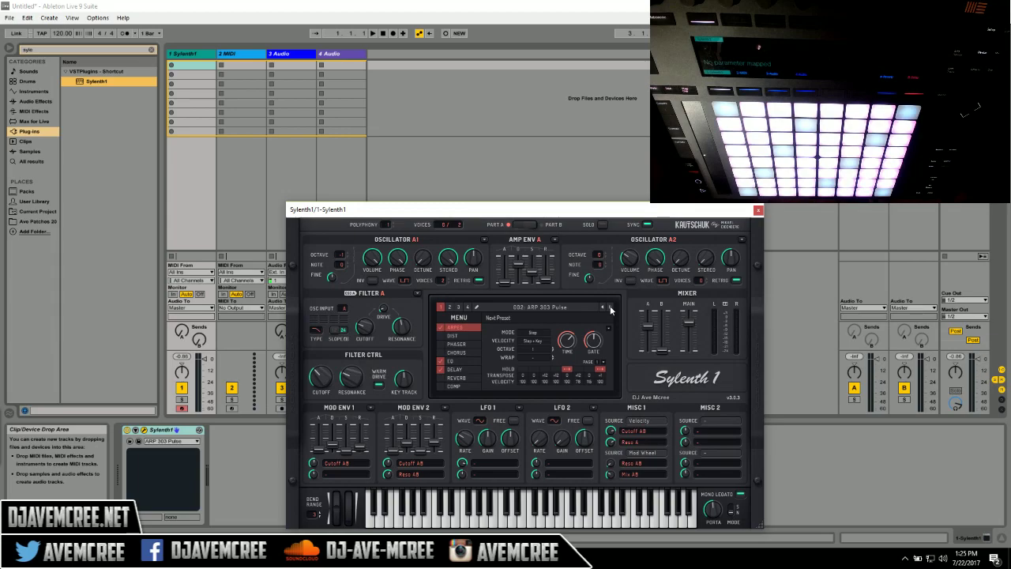
click(610, 308)
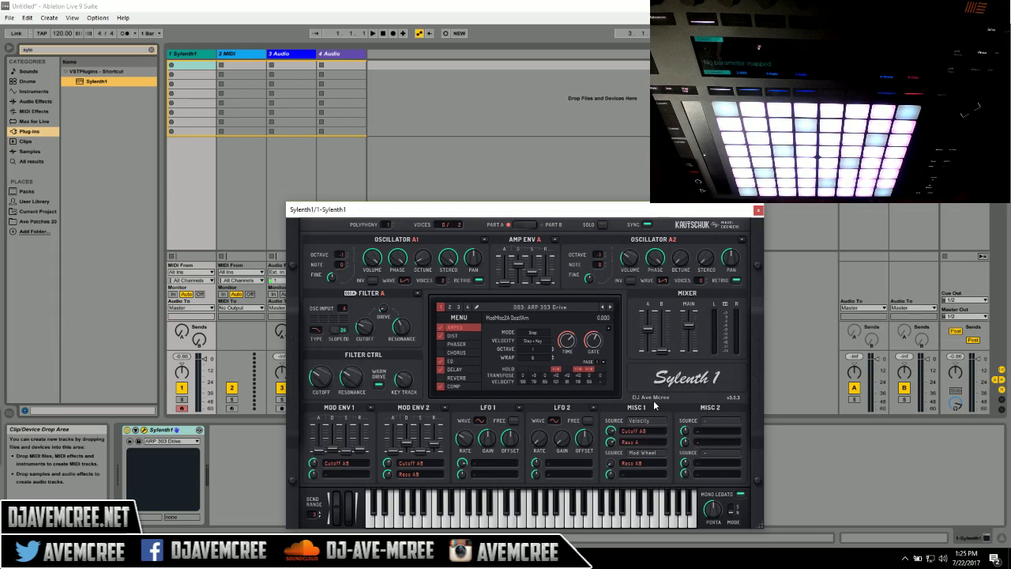
mouse_move(589, 332)
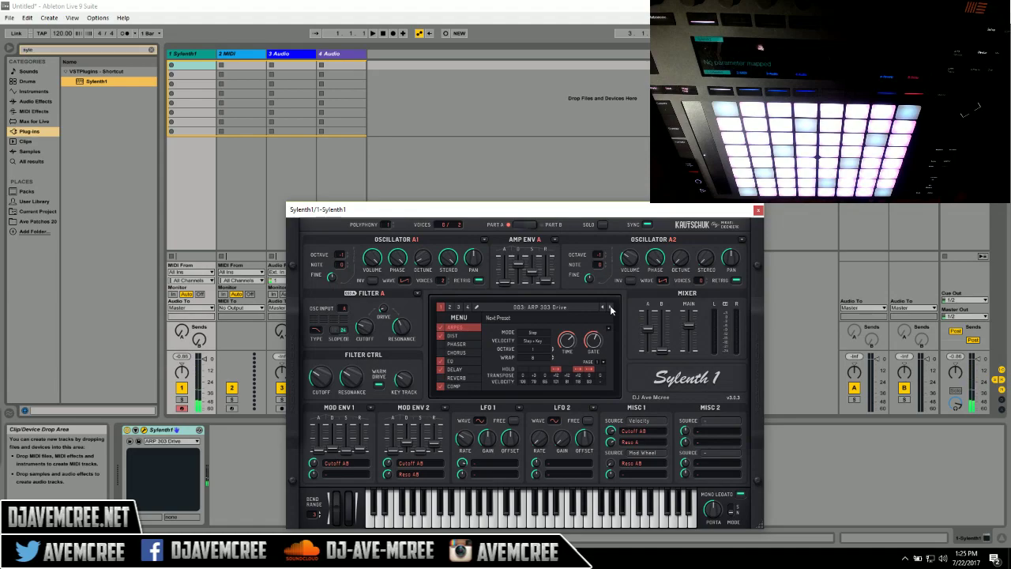
click(584, 306)
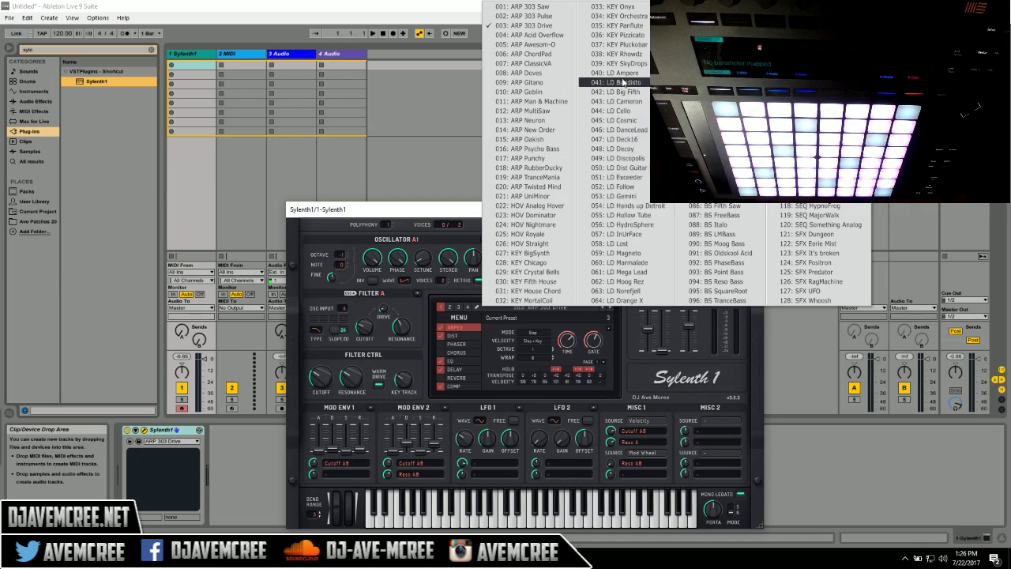
click(542, 188)
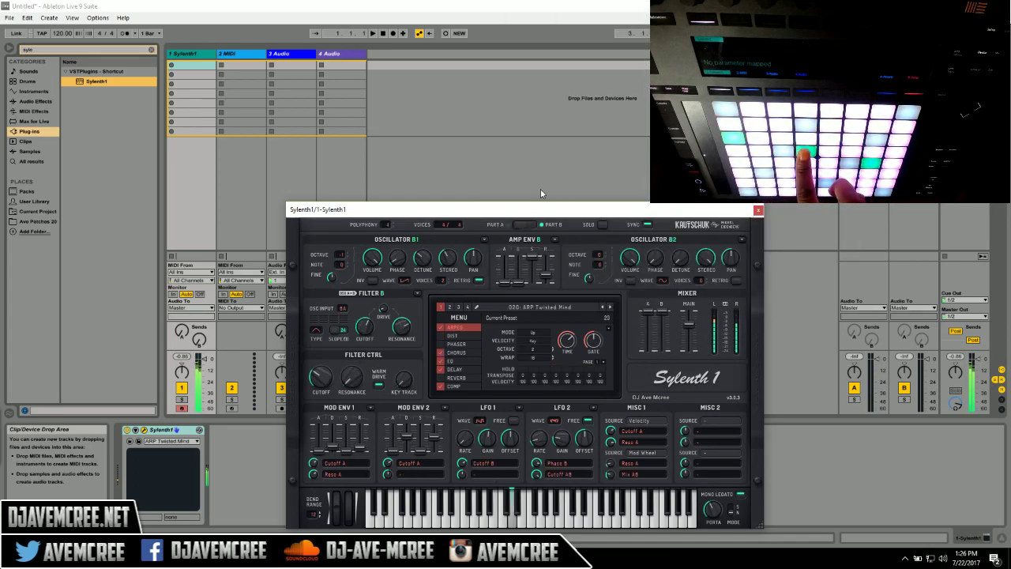
Load preset 030: KEY Fifth House, and advance to 031: KEY House Chord
click(572, 301)
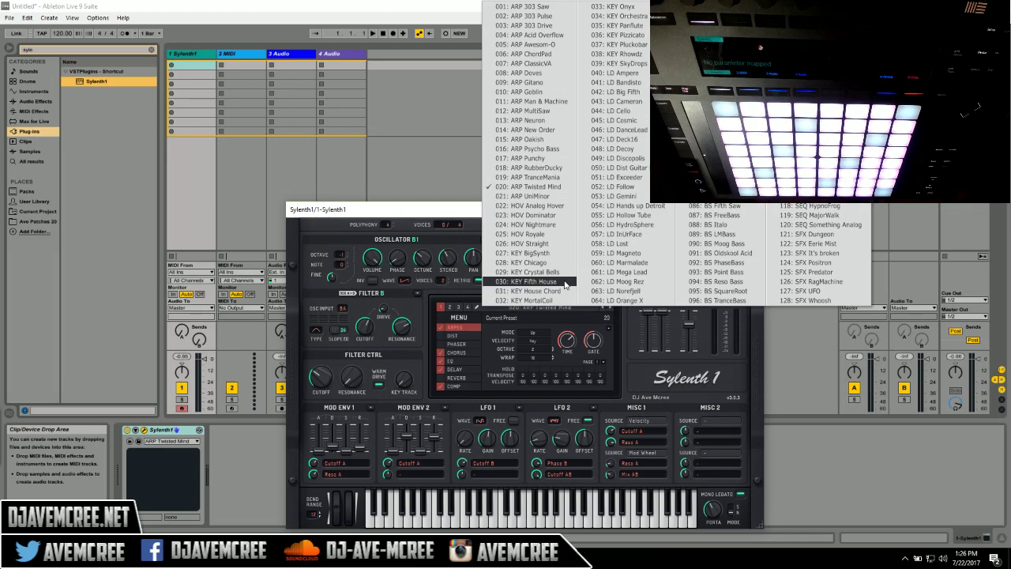
click(564, 281)
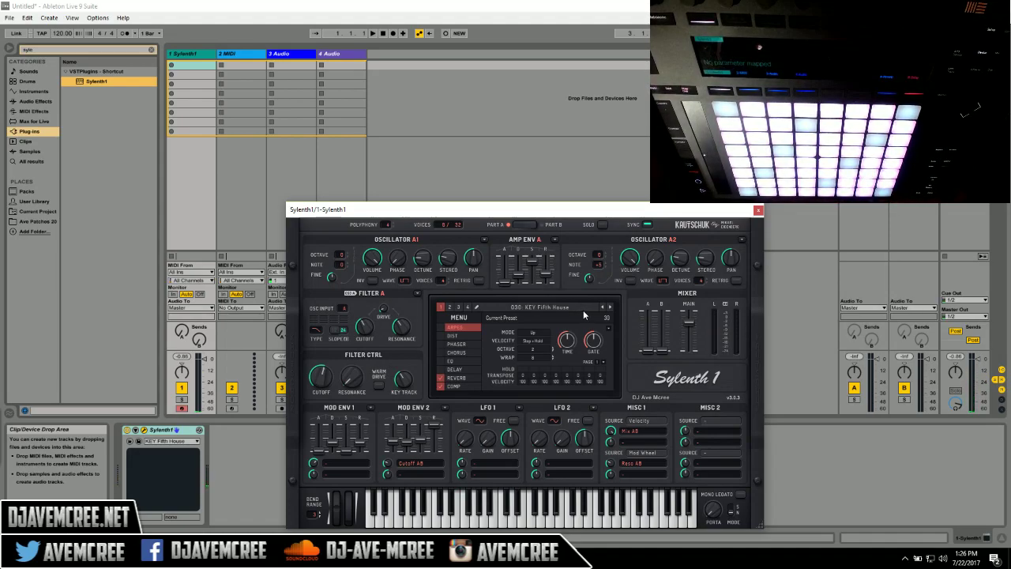
click(609, 308)
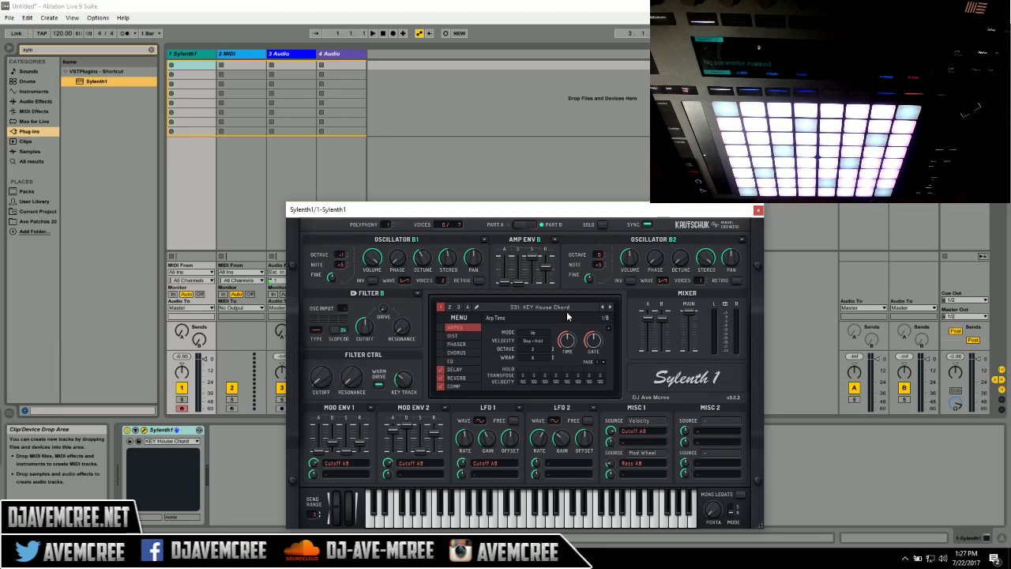
Alternate between Part A and Part B to compare their oscillator and filter settings, ending on Part A
click(522, 226)
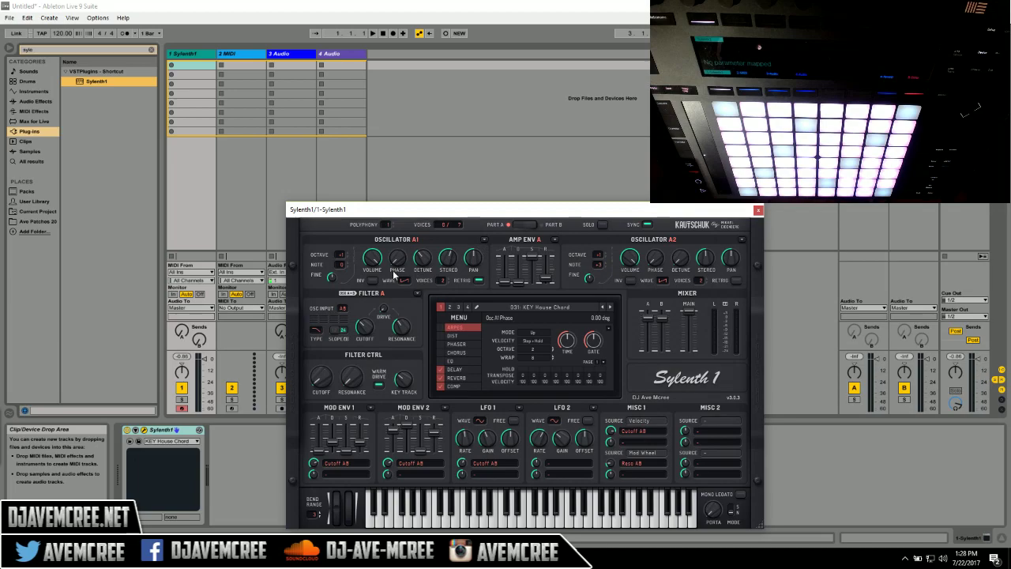
click(528, 224)
click(516, 228)
click(530, 229)
click(518, 229)
click(532, 225)
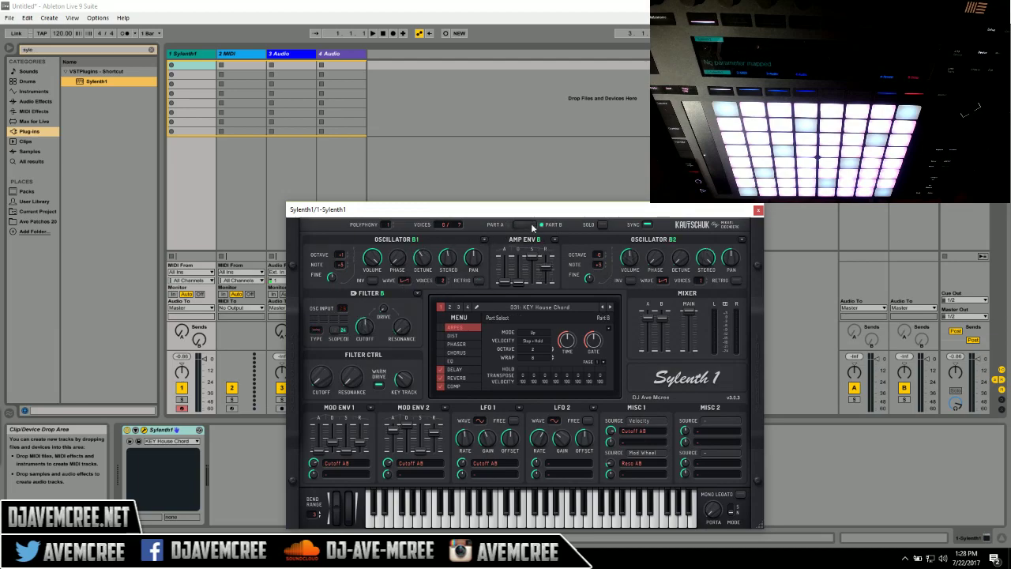
click(515, 226)
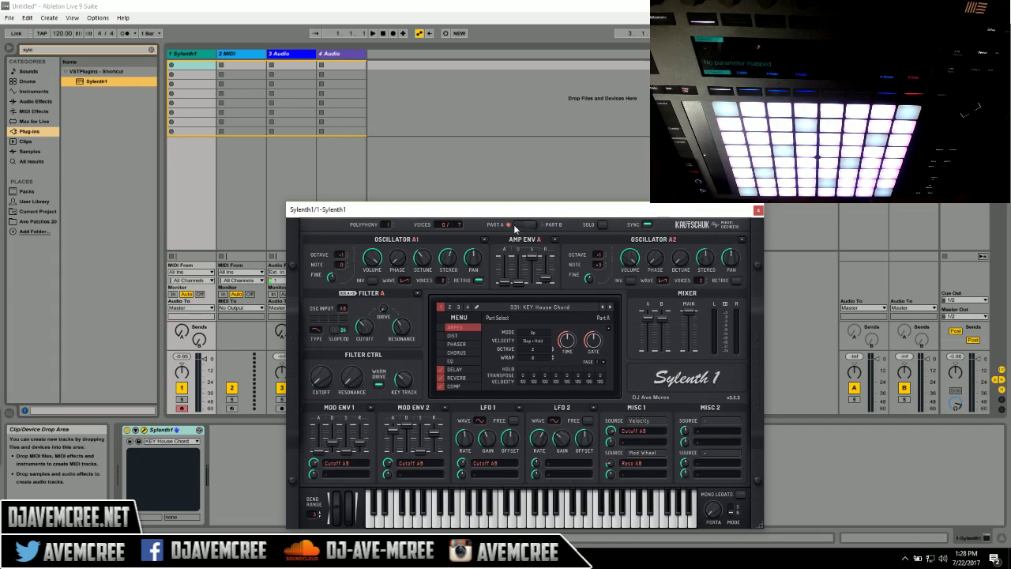
Load the gated preset 075: GAT Double HP from the preset list
click(538, 307)
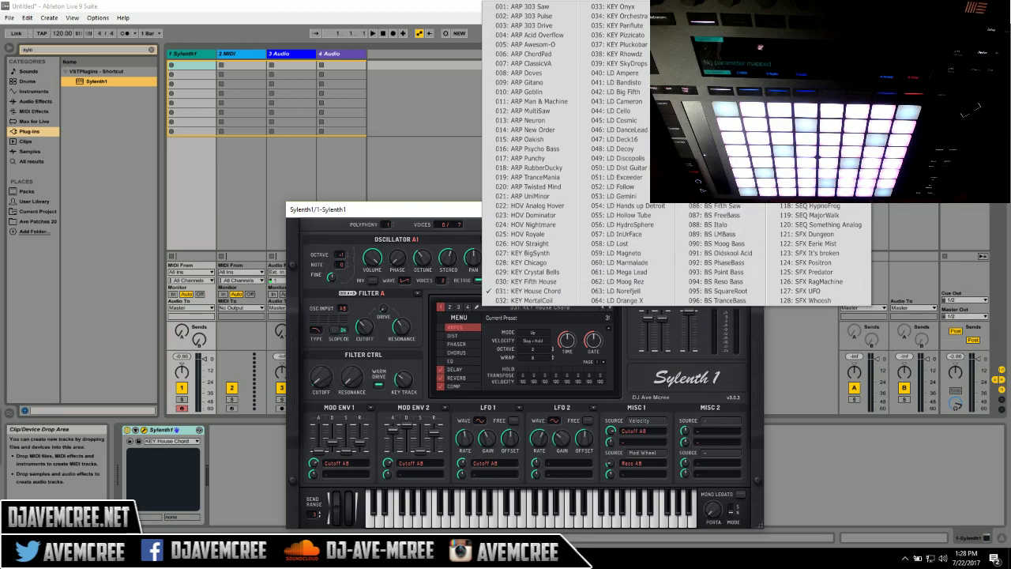
click(715, 102)
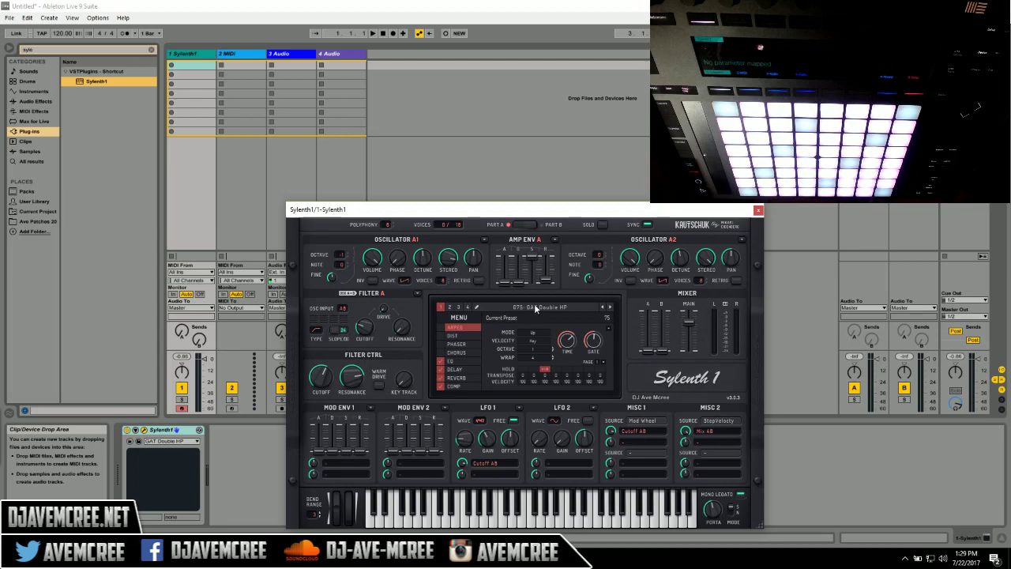
Load the pad preset 101: PD ChillPad, and advance to 102: PD DeepPhase
click(536, 307)
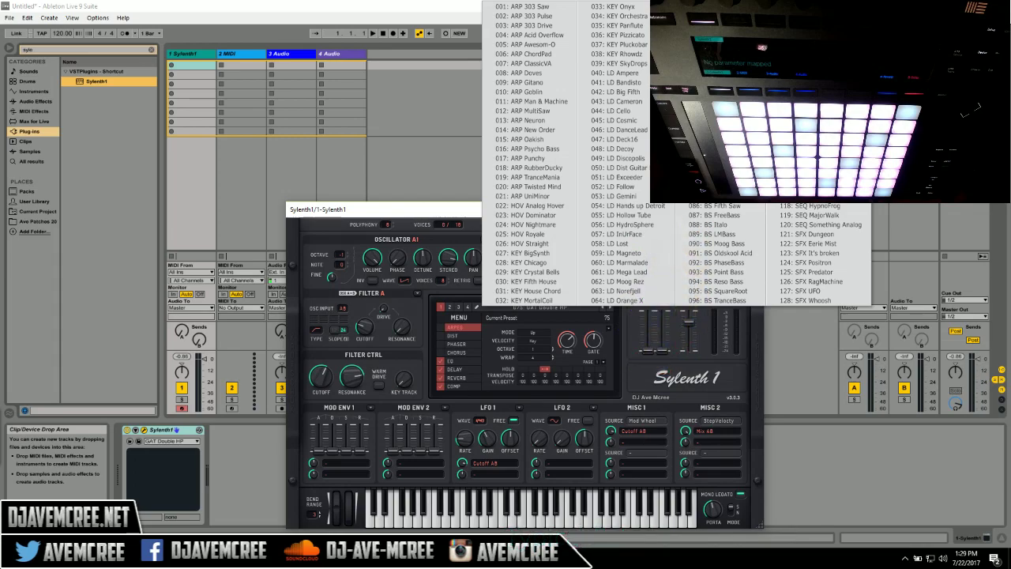
click(805, 45)
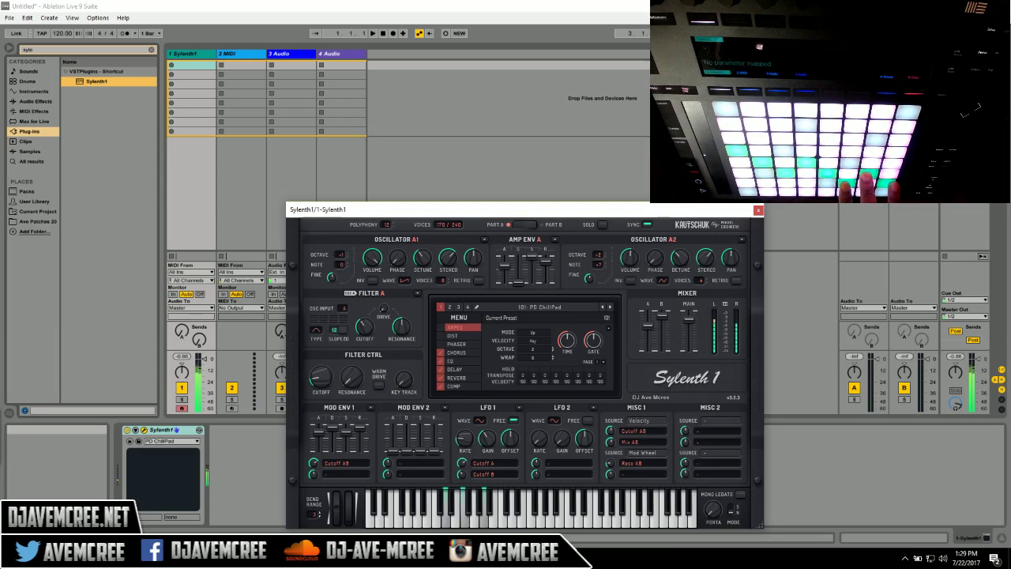
click(611, 307)
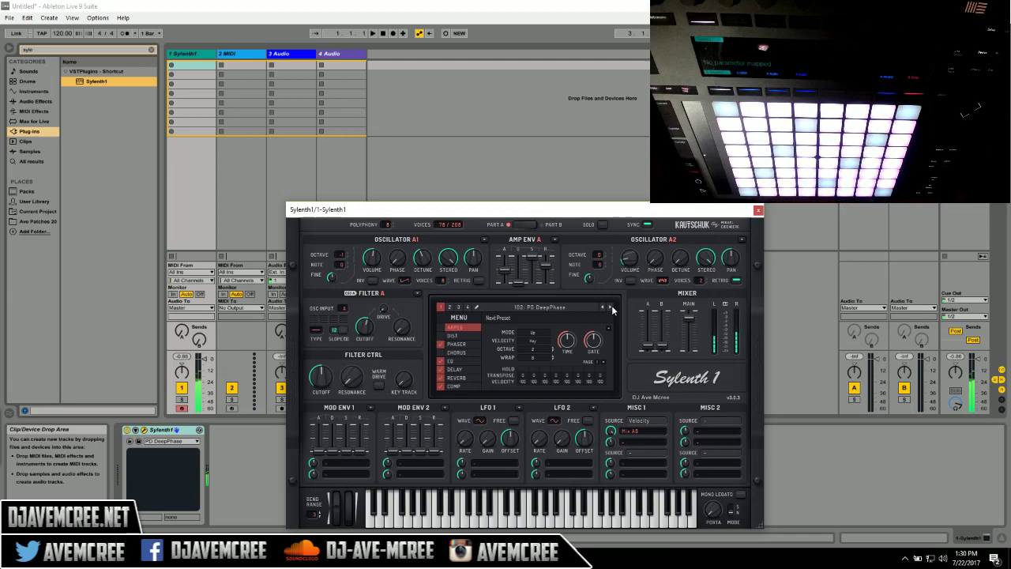
click(612, 308)
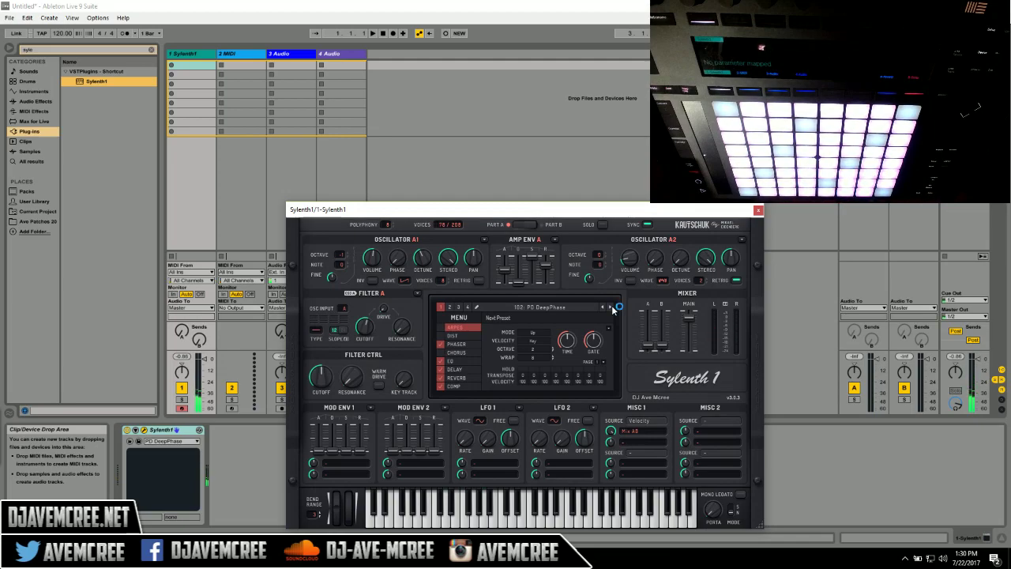
Change the synth's interface skin to Thackeray
click(469, 319)
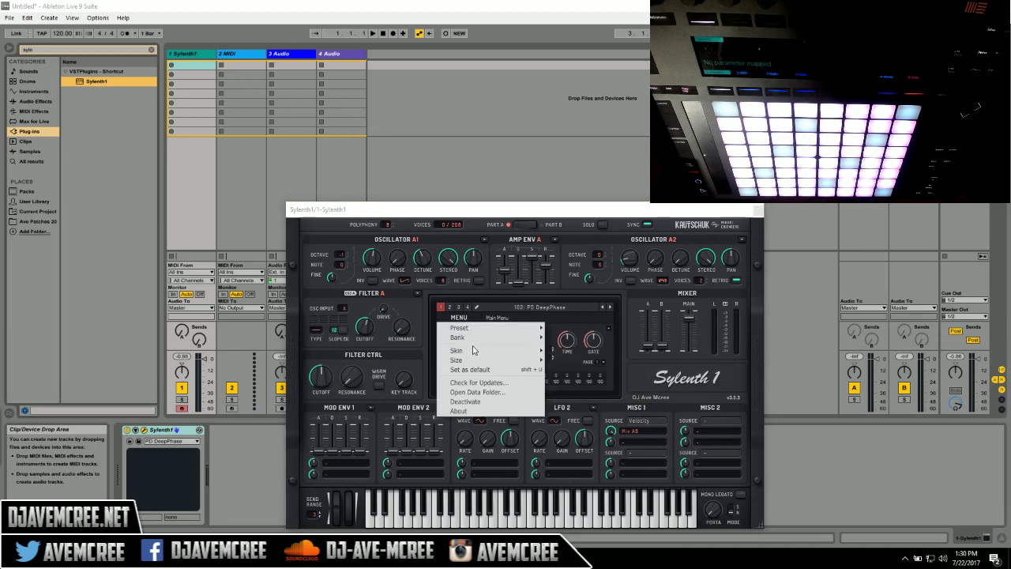
mouse_move(515, 350)
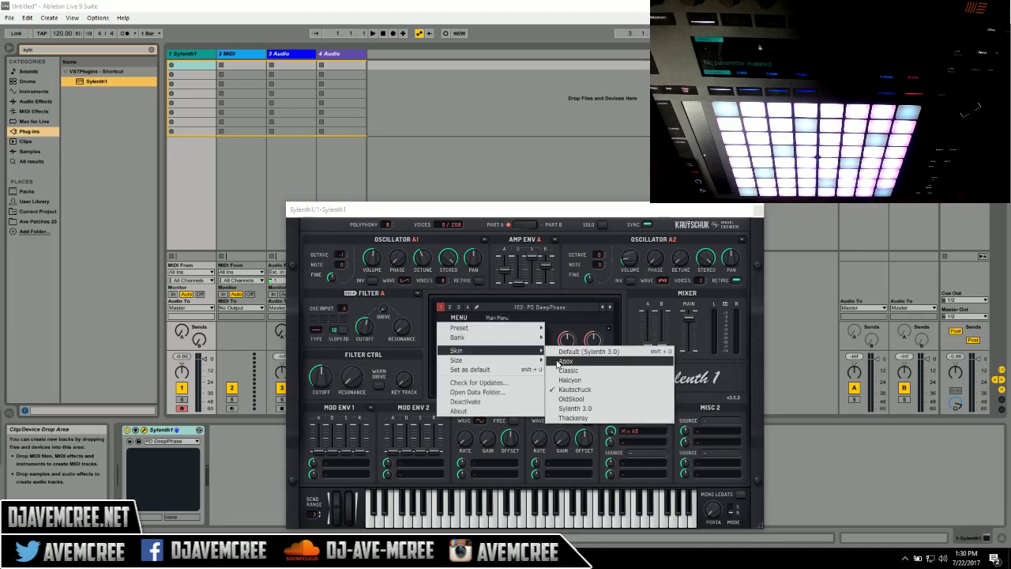
click(571, 418)
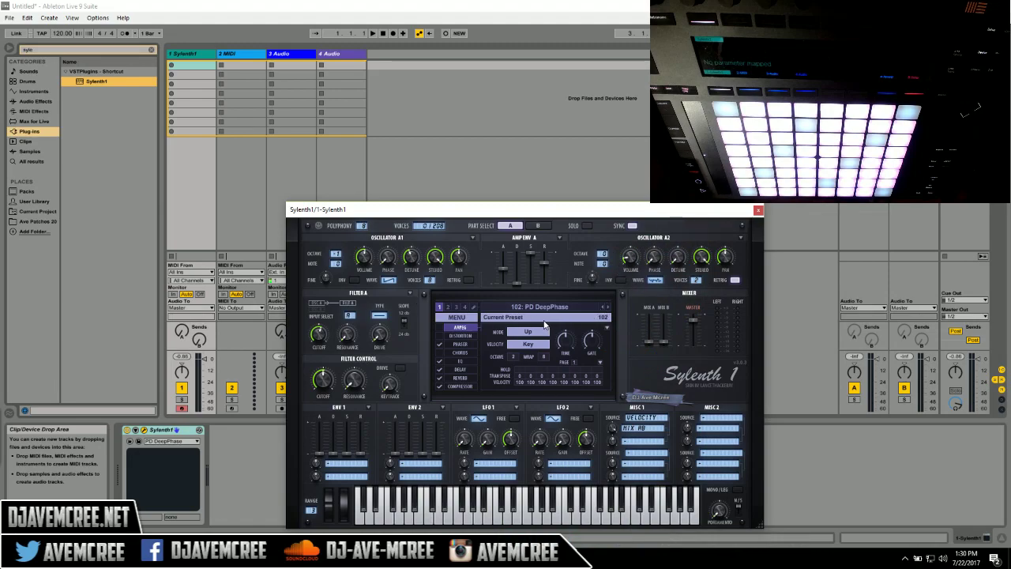
Show the Distortion effect's settings and view its copy, paste and init options without choosing one
click(466, 335)
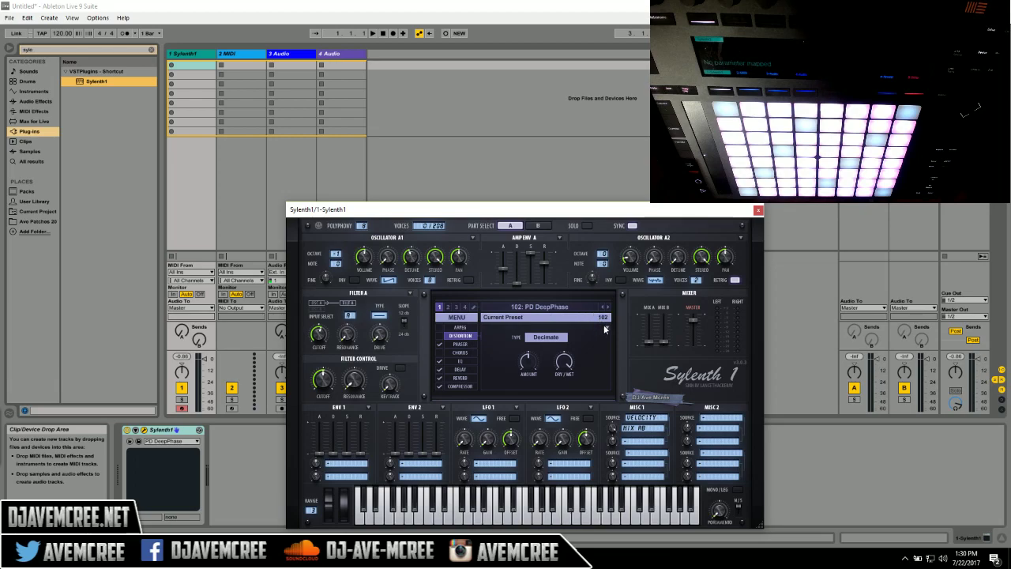
click(607, 330)
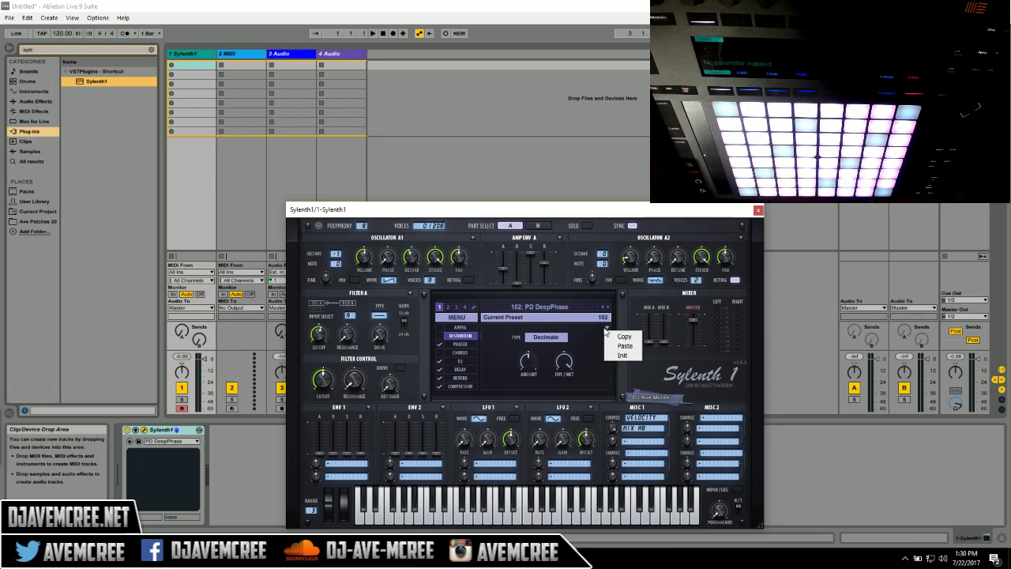
click(584, 322)
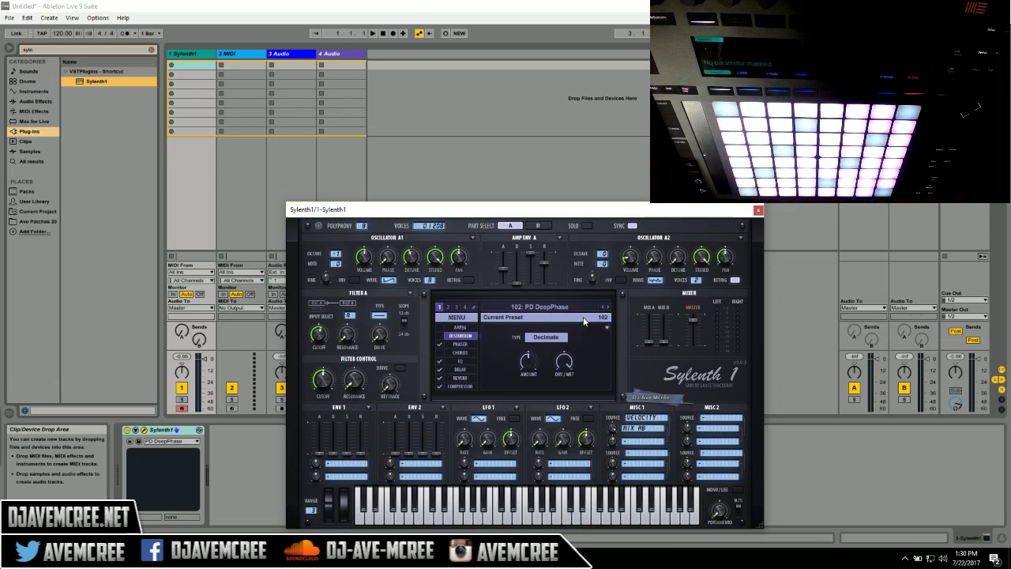
View the Distortion types without choosing one, and show the Phaser, Chorus, EQ, Delay and Compressor settings in turn
click(556, 336)
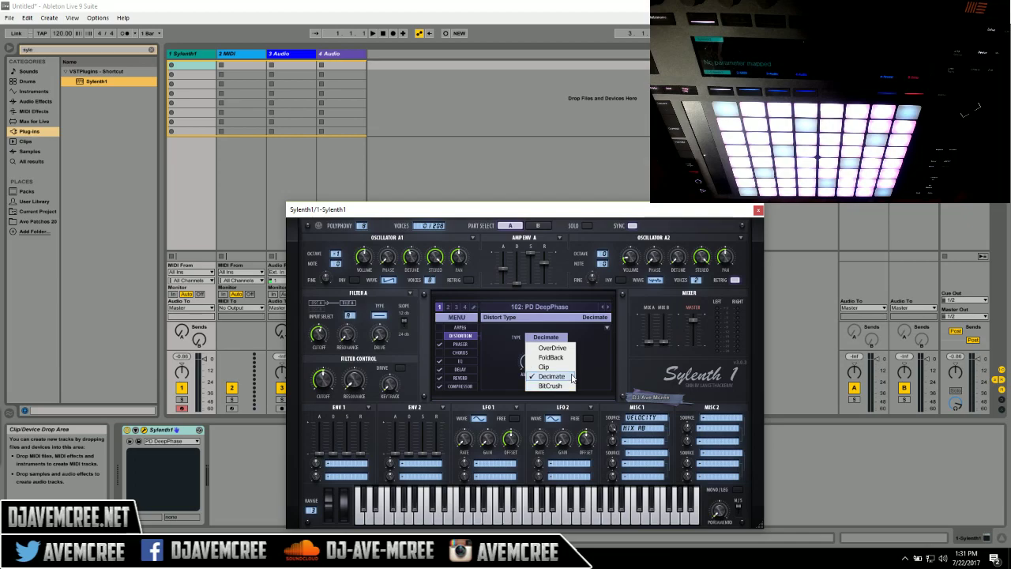
click(588, 348)
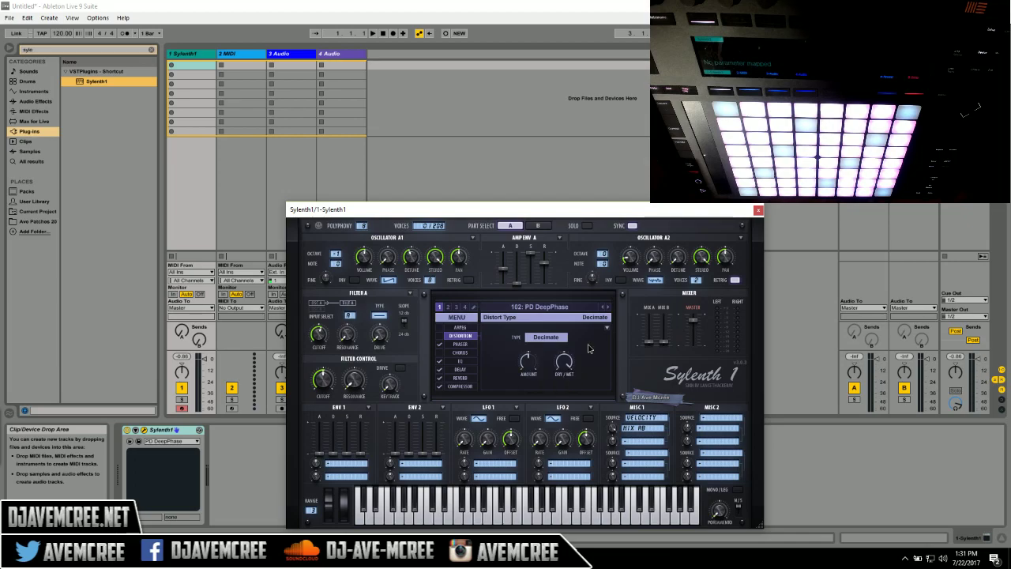
click(462, 345)
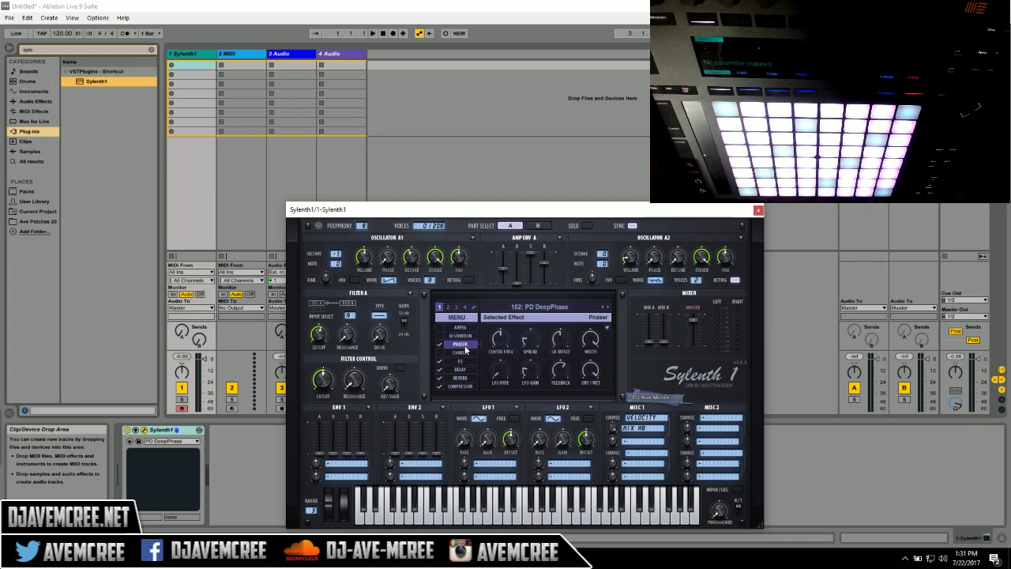
click(465, 353)
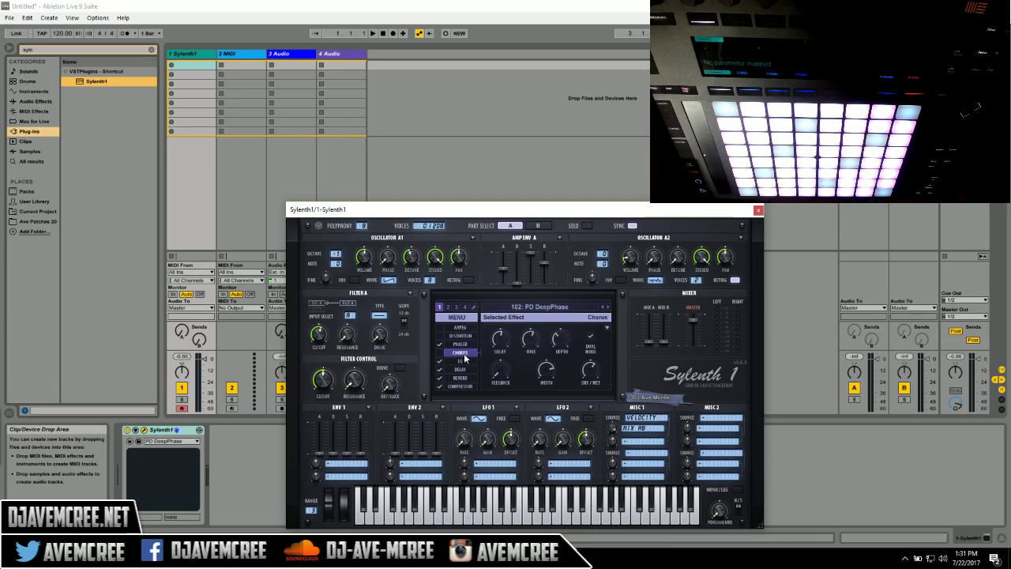
click(465, 361)
click(465, 370)
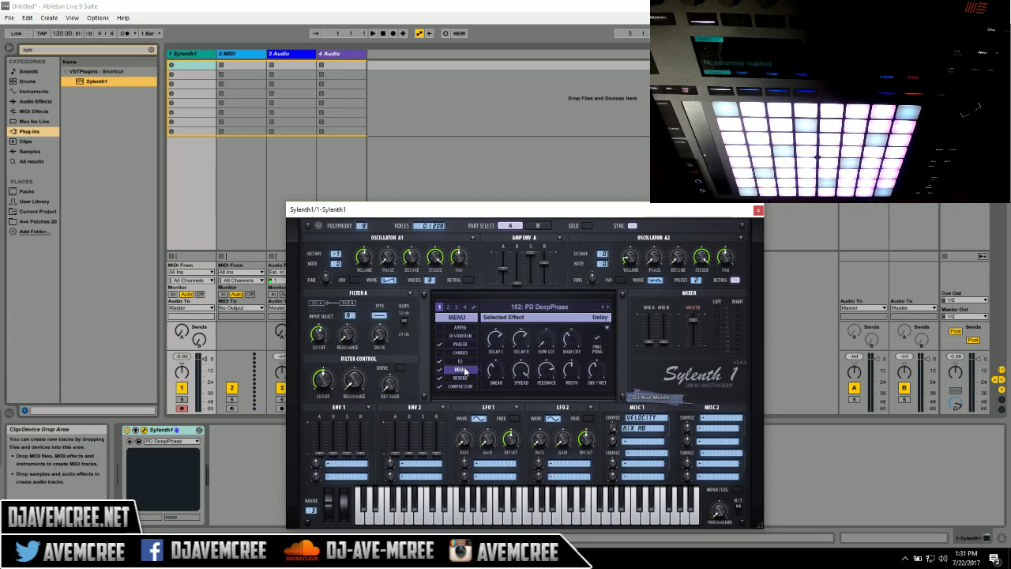
click(461, 387)
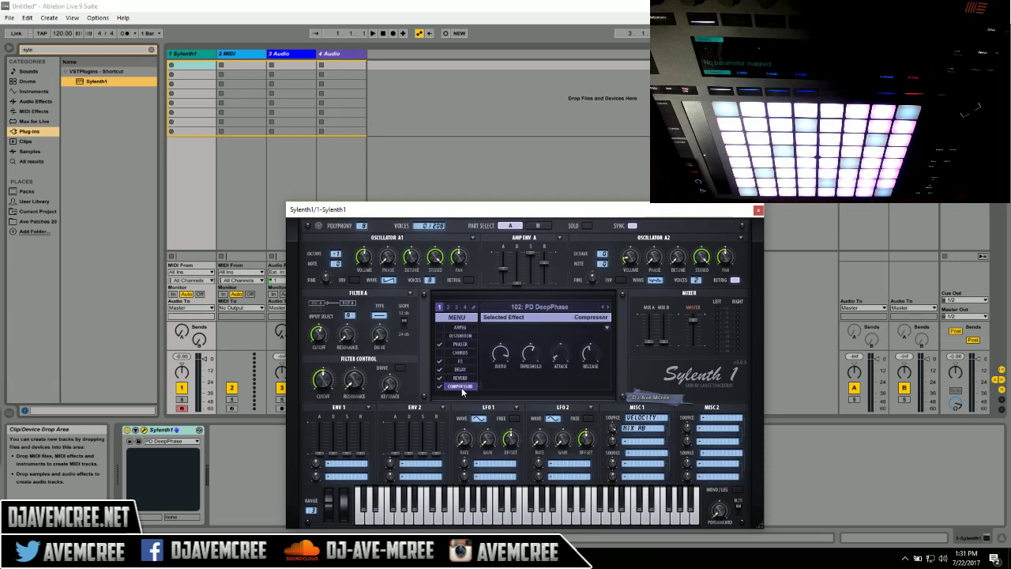
Switch to Part B to view its oscillators and filter, and return to Part A
click(539, 226)
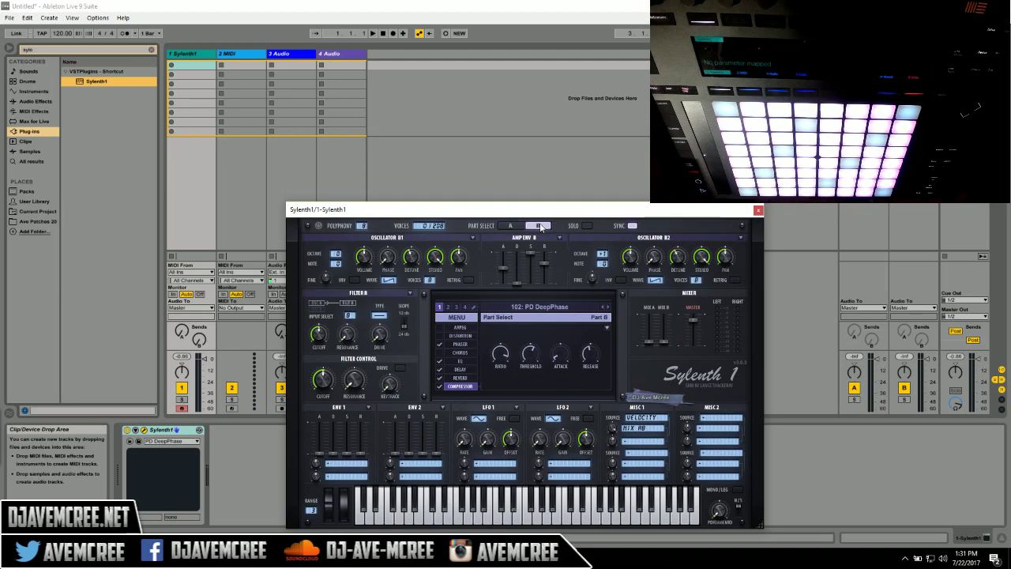
click(511, 226)
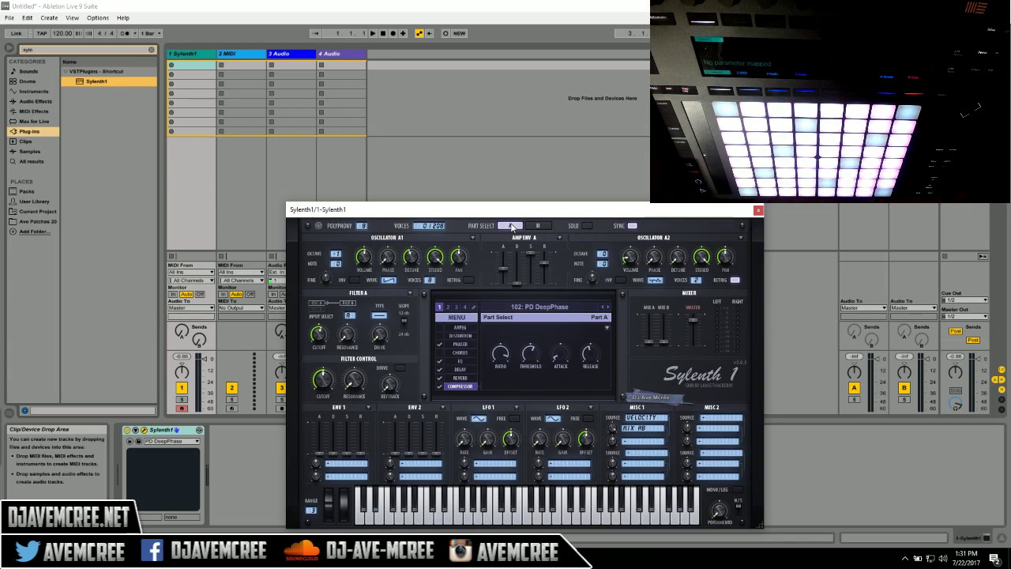
mouse_move(497, 273)
Show the Reverb and arpeggiator settings, and look through the synth's main options without choosing any
click(460, 378)
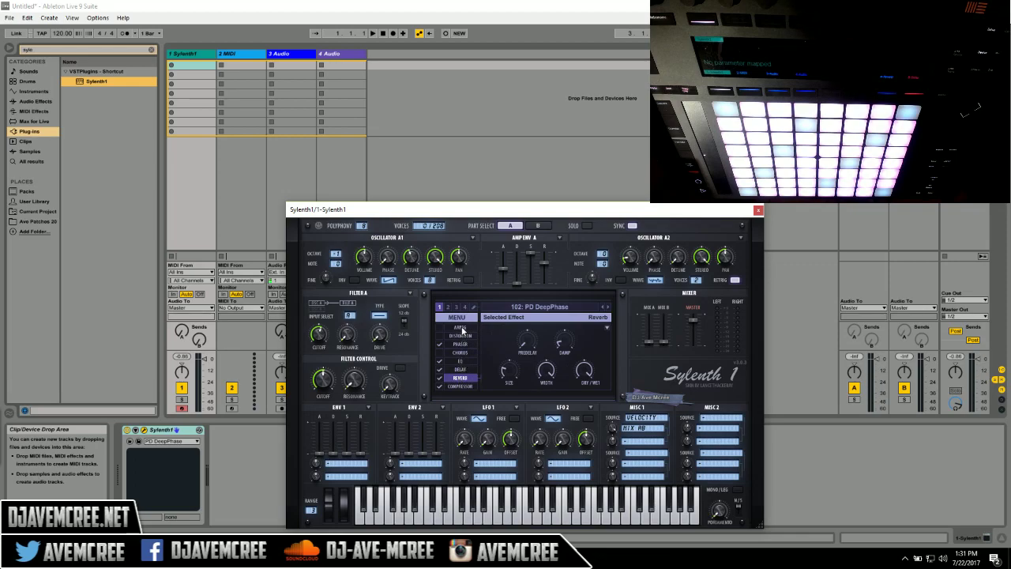
click(462, 327)
click(458, 318)
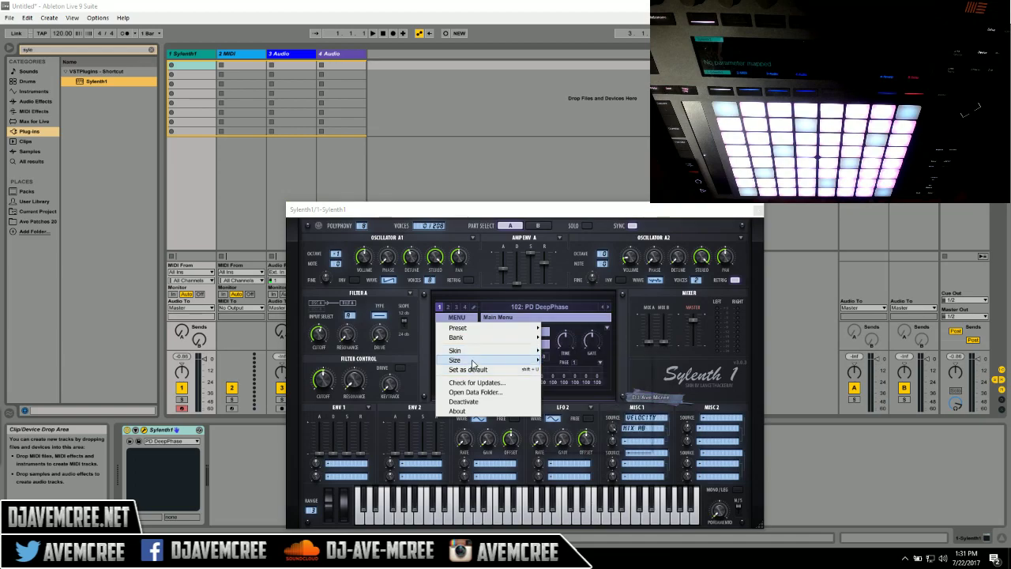
click(481, 290)
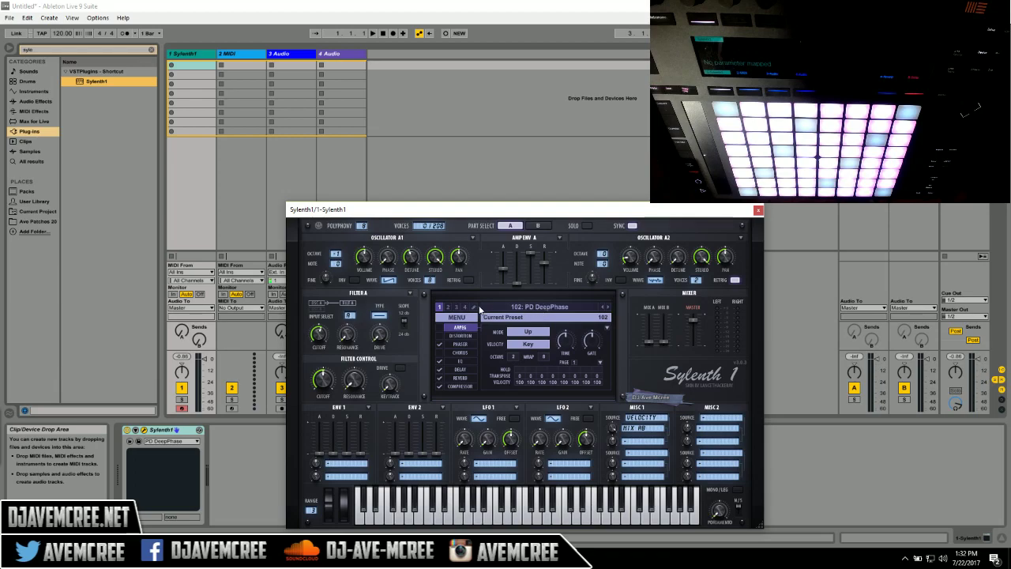
Switch to preset bank 4 and load the arpeggio preset 400: ARP Portano
click(466, 307)
click(529, 308)
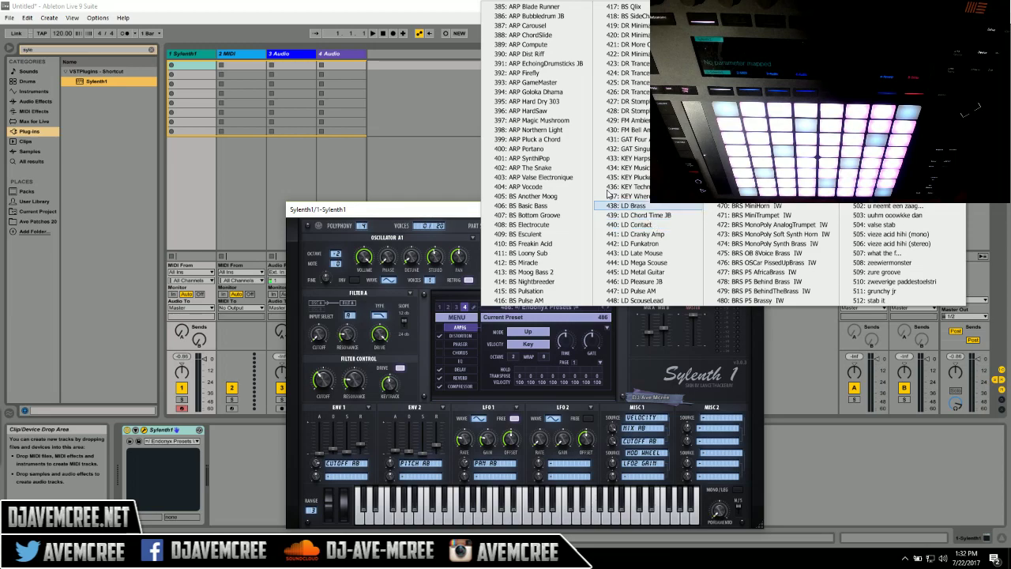
click(544, 148)
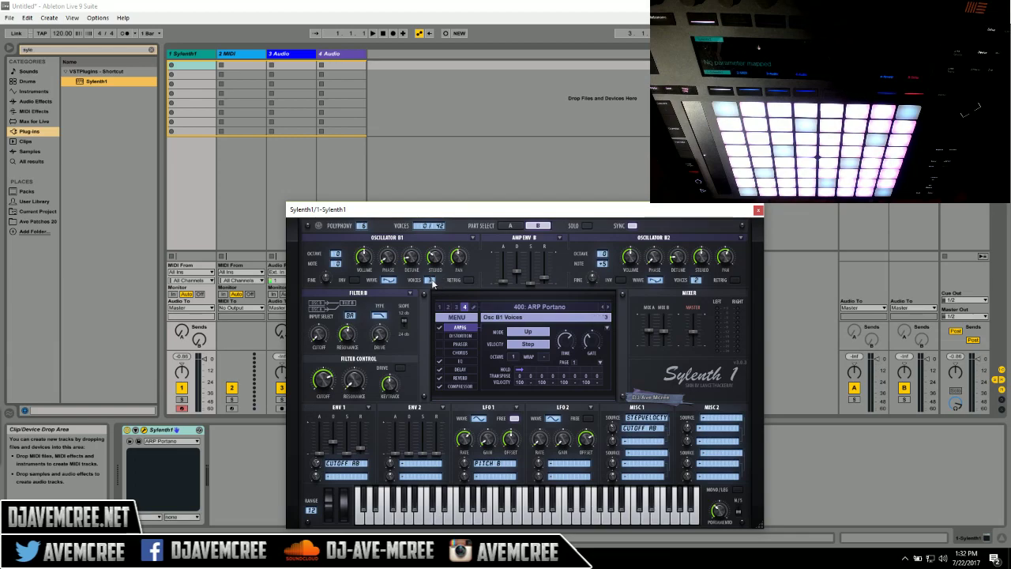
Raise Oscillator B1's voice count to 8, and settle it at 5
drag(431, 280, 432, 170)
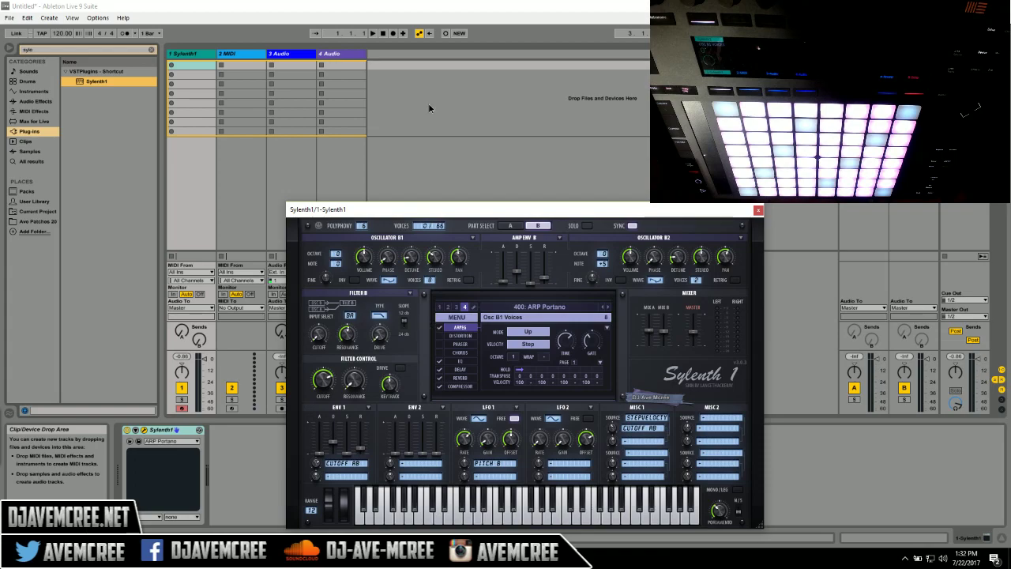
drag(424, 167, 429, 271)
drag(416, 73, 437, 270)
View the waveform choices of Oscillators B1 and B2 and the Filter B type choices without changing any
click(394, 280)
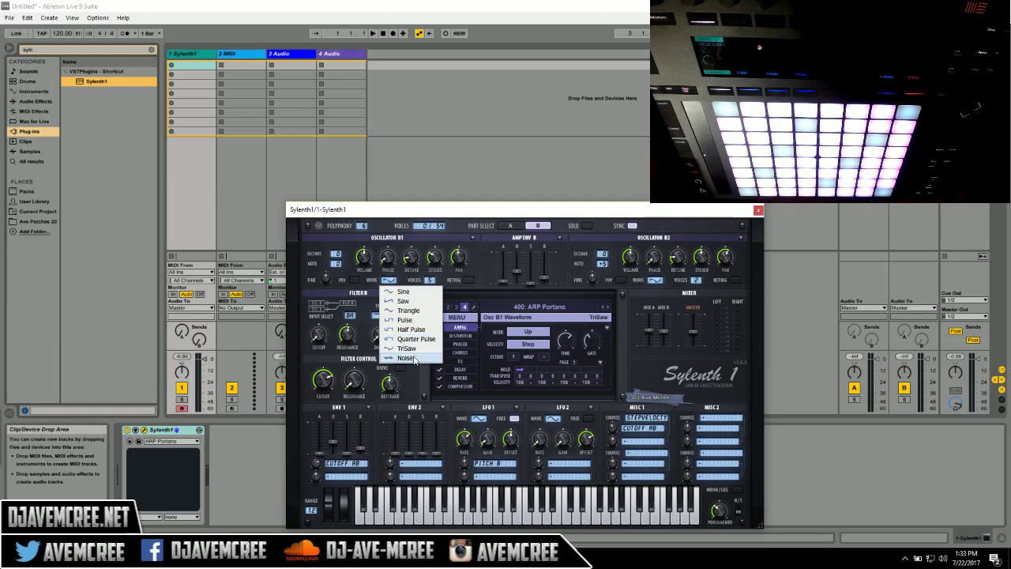
click(484, 275)
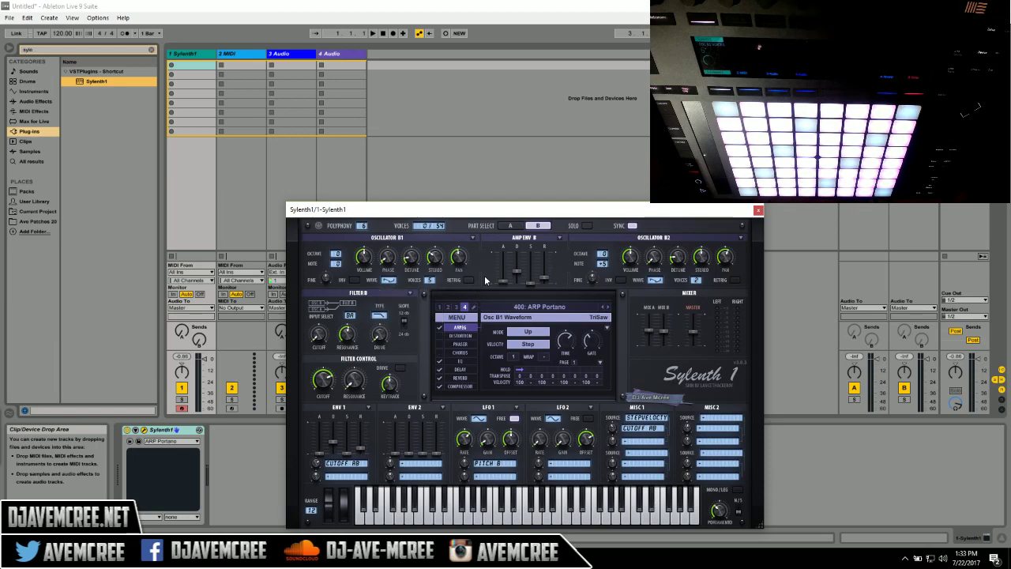
click(662, 282)
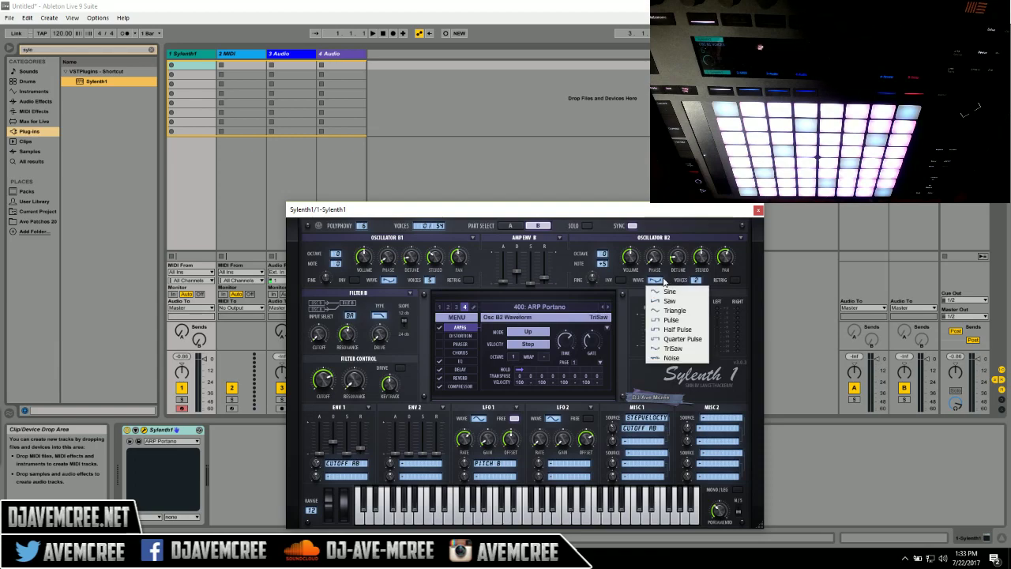
click(481, 261)
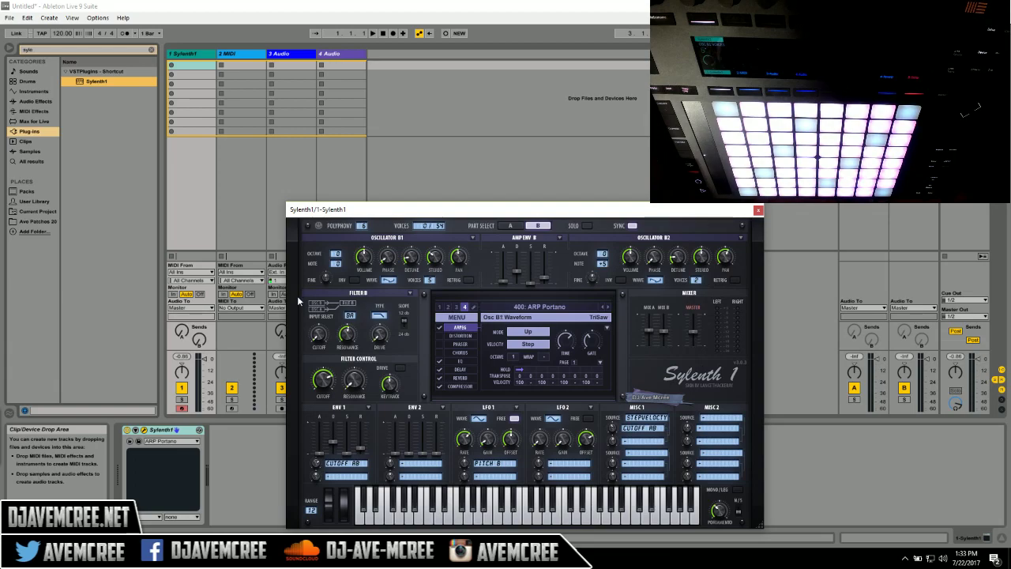
click(379, 317)
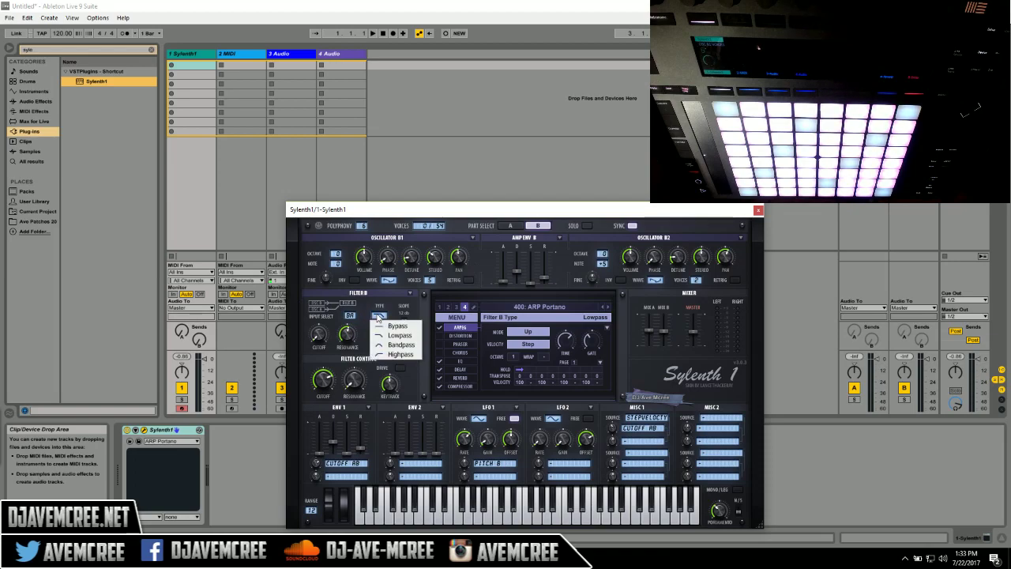
click(379, 313)
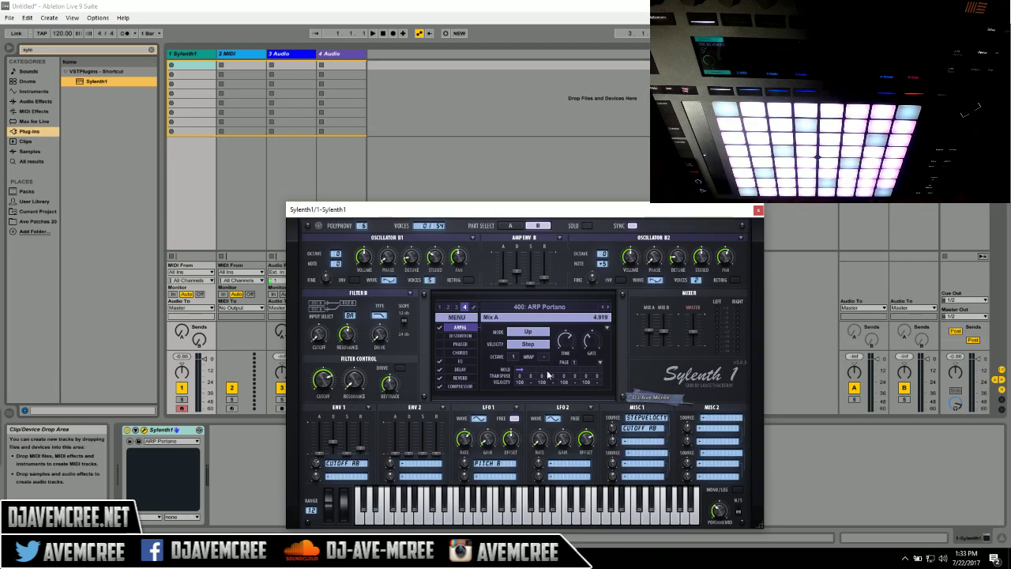
Enlarge the synth's interface to 125% and move its window up toward the upper-left area of the screen
click(467, 322)
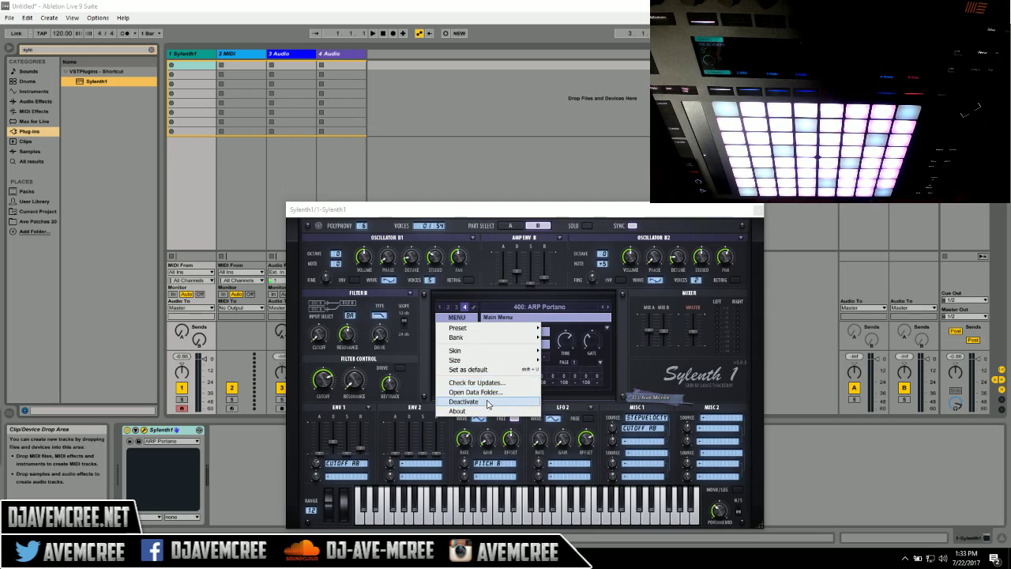
mouse_move(501, 361)
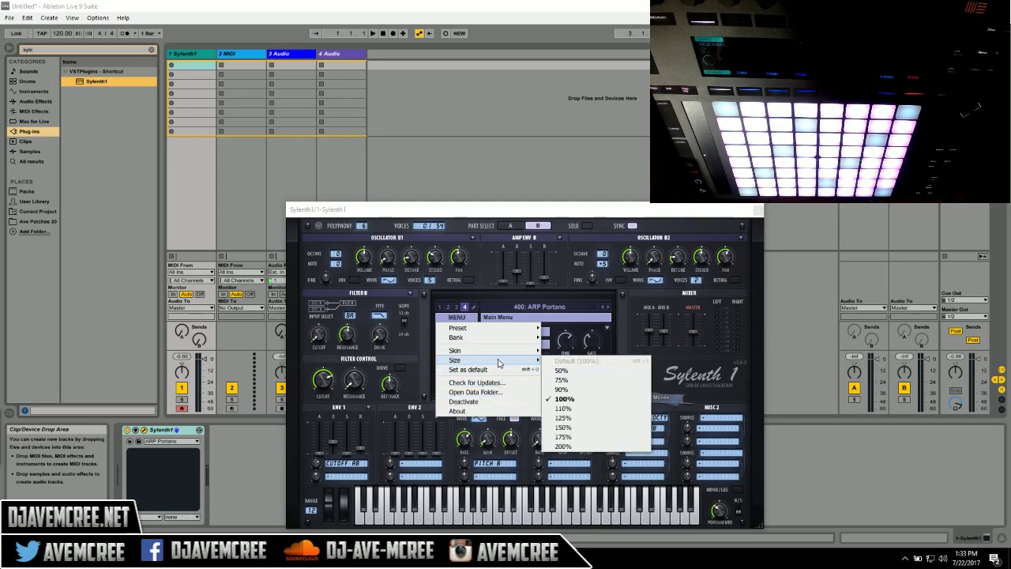
click(582, 415)
drag(554, 210, 319, 82)
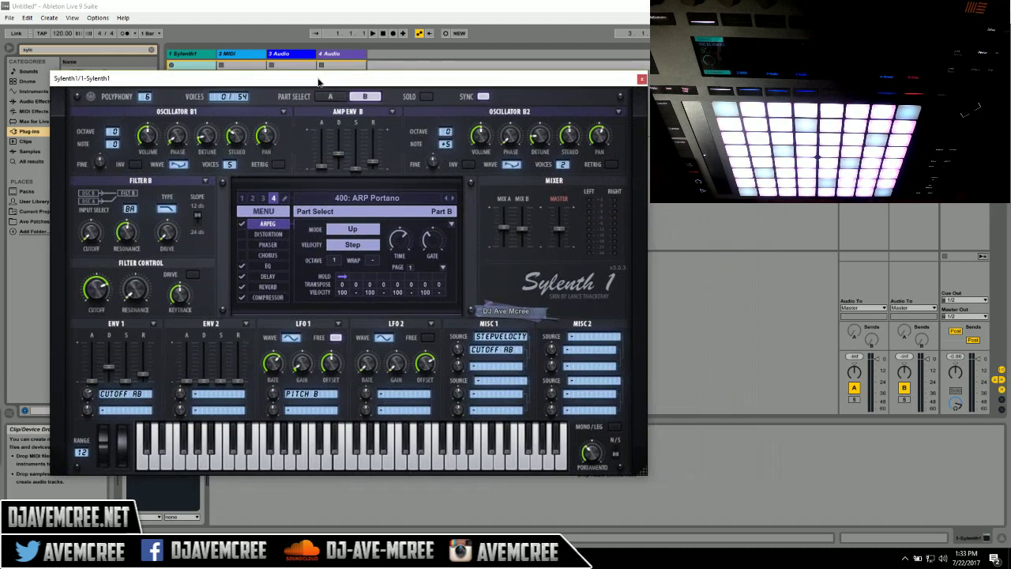
Set the synth's interface size to 100% and move its window back to the lower middle of the screen
click(278, 213)
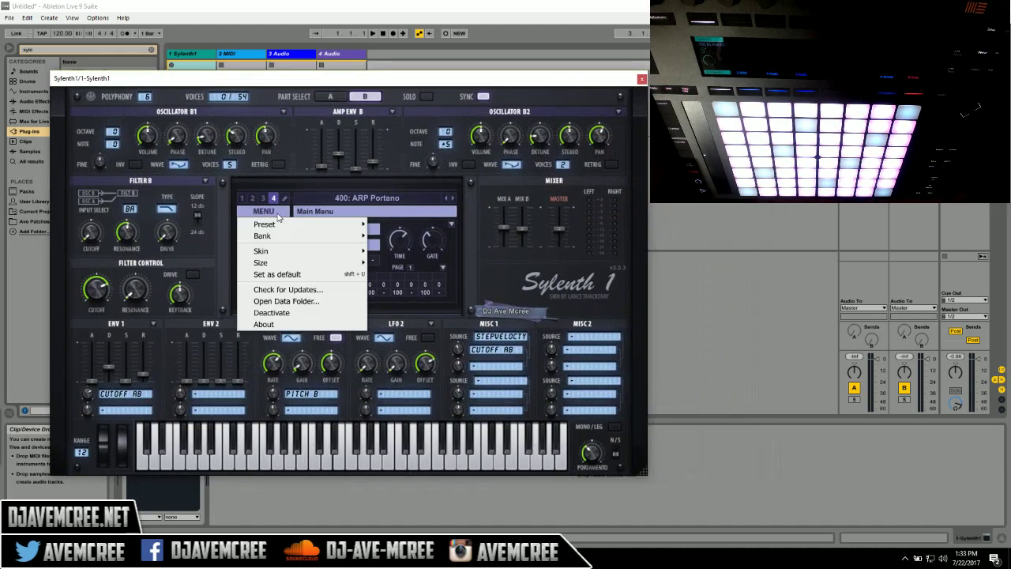
mouse_move(301, 263)
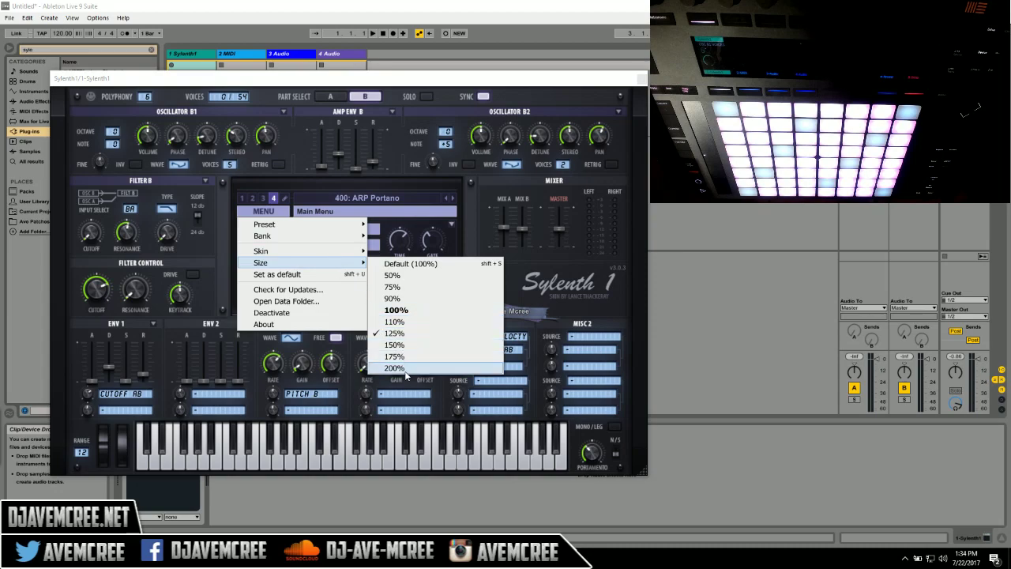
click(415, 311)
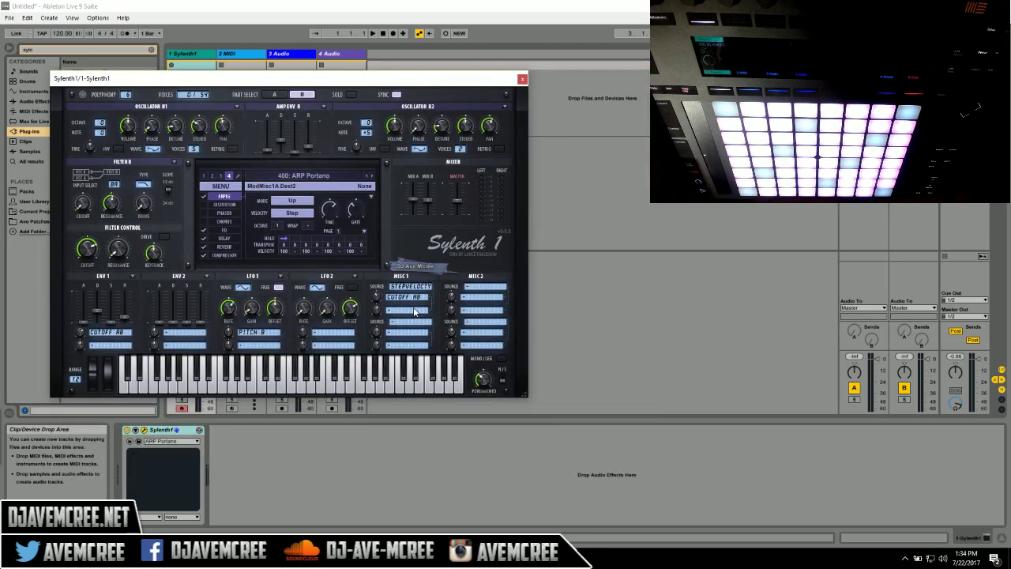
drag(321, 82, 544, 220)
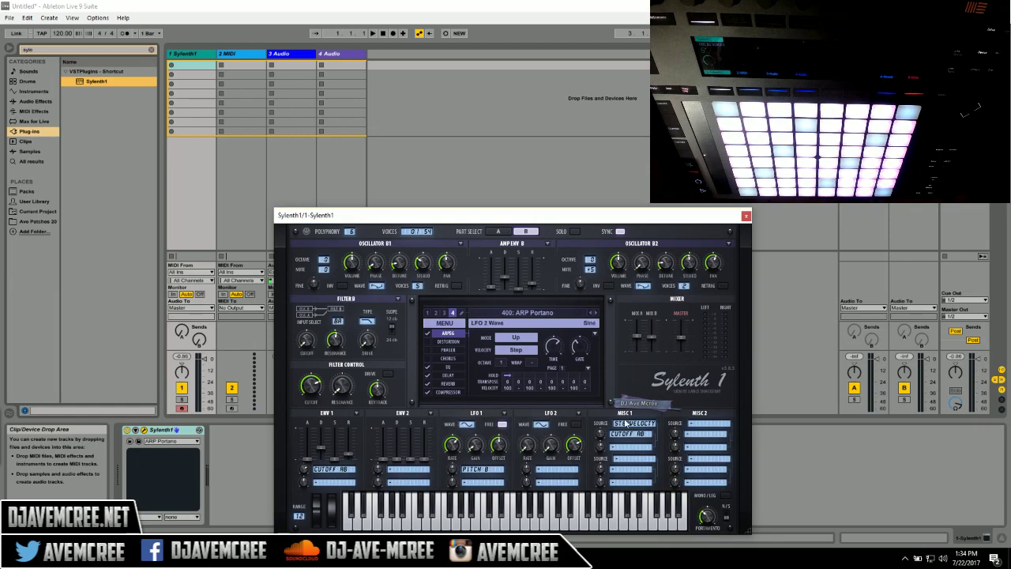
View the copy, paste and init options of Envelope 1 without choosing one
click(356, 413)
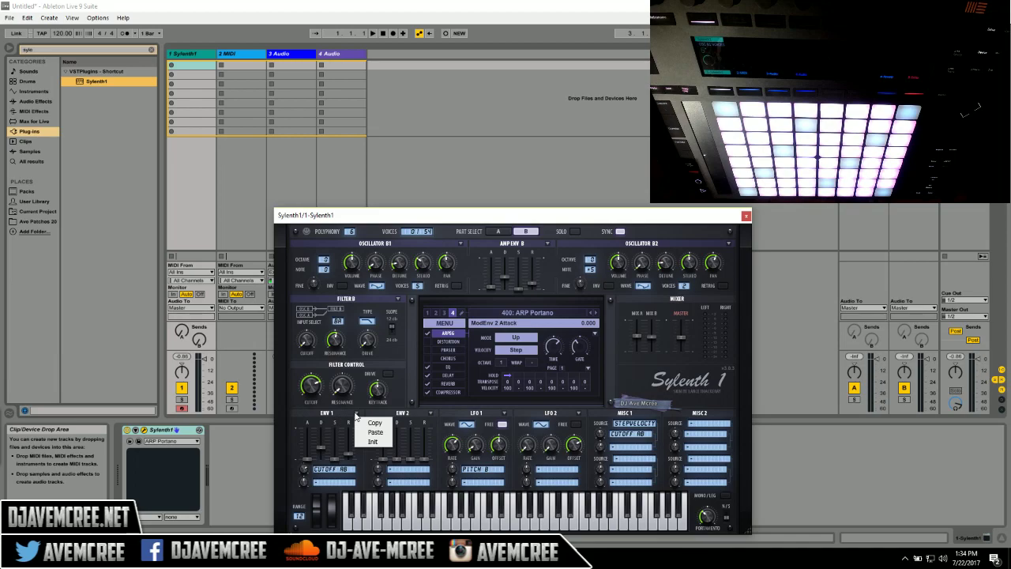
click(332, 413)
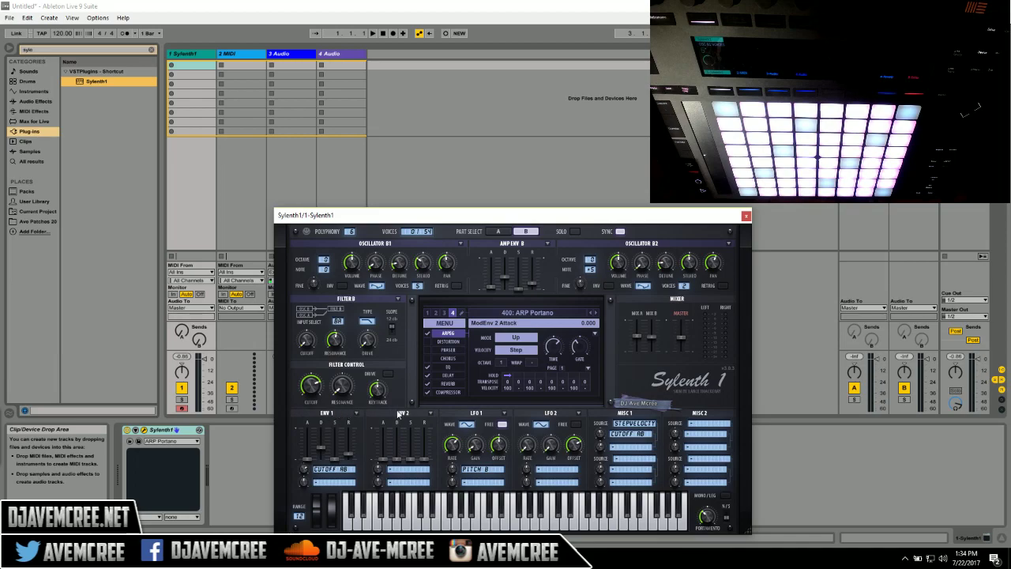